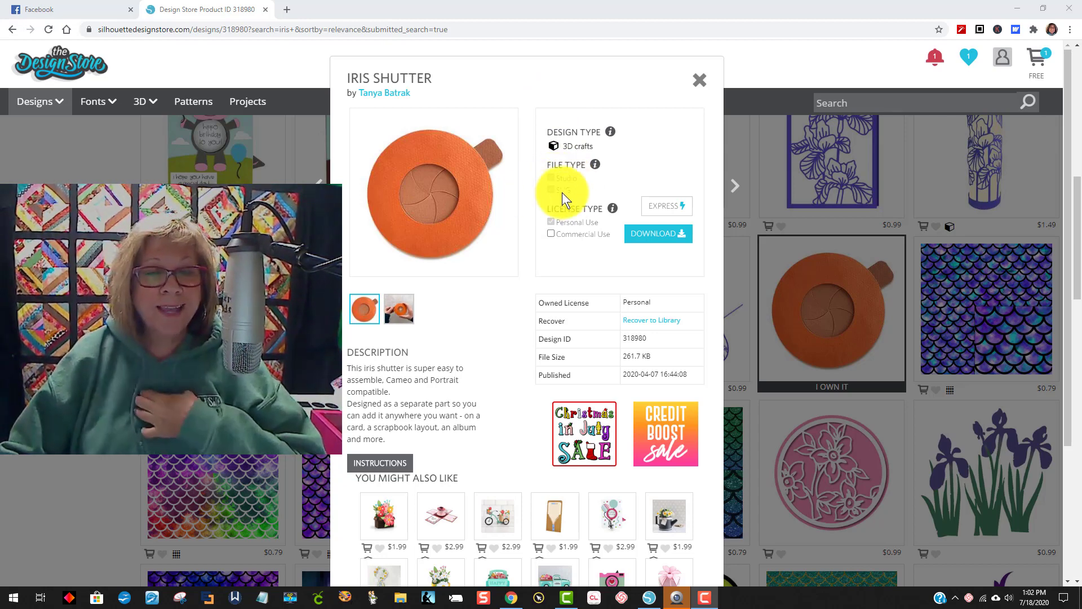
Step: Download the Iris Shutter design from the Design Store and open the downloaded zip file
{"action": "left_click", "coordinate": [671, 240]}
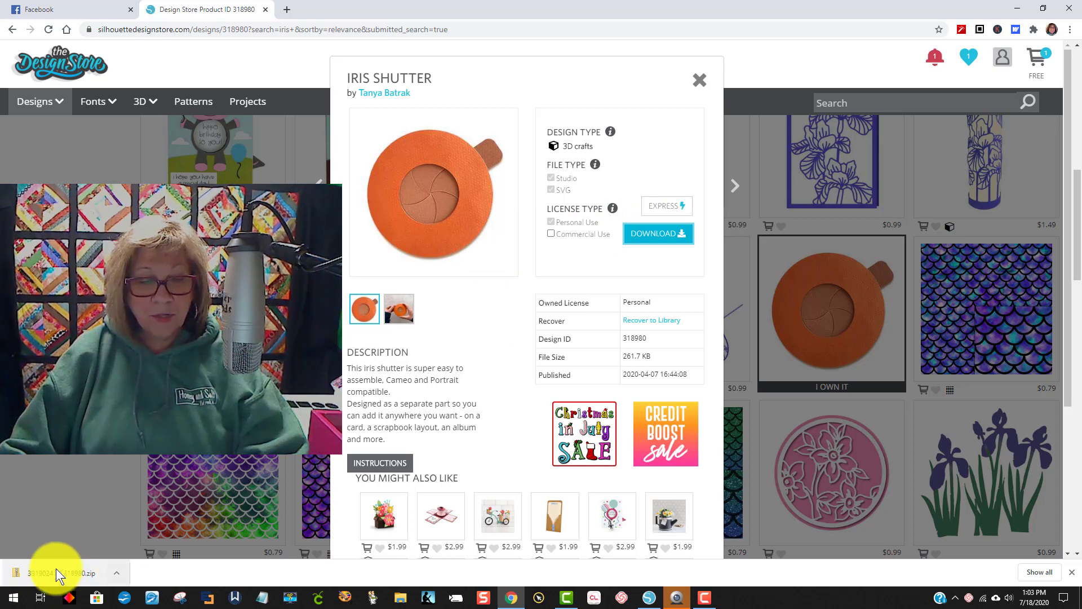
{"action": "left_click", "coordinate": [73, 567]}
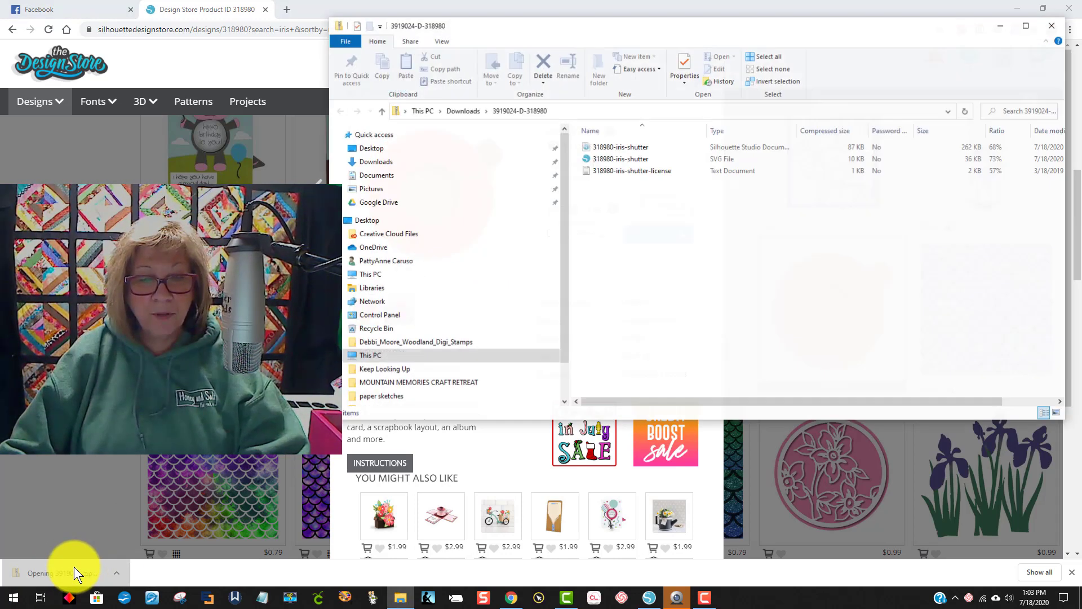
{"action": "left_click_drag", "start_coordinate": [681, 29], "coordinate": [633, 35]}
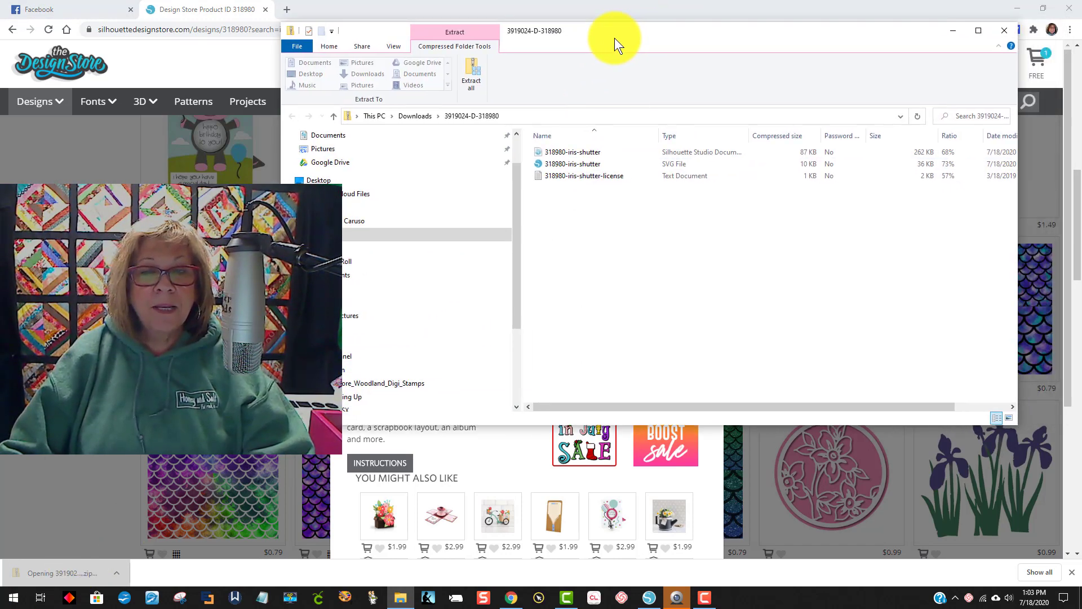
Step: Extract the zip's contents to the default Downloads folder and open the 318980-iris-shutter Silhouette Studio document
{"action": "left_click", "coordinate": [471, 70]}
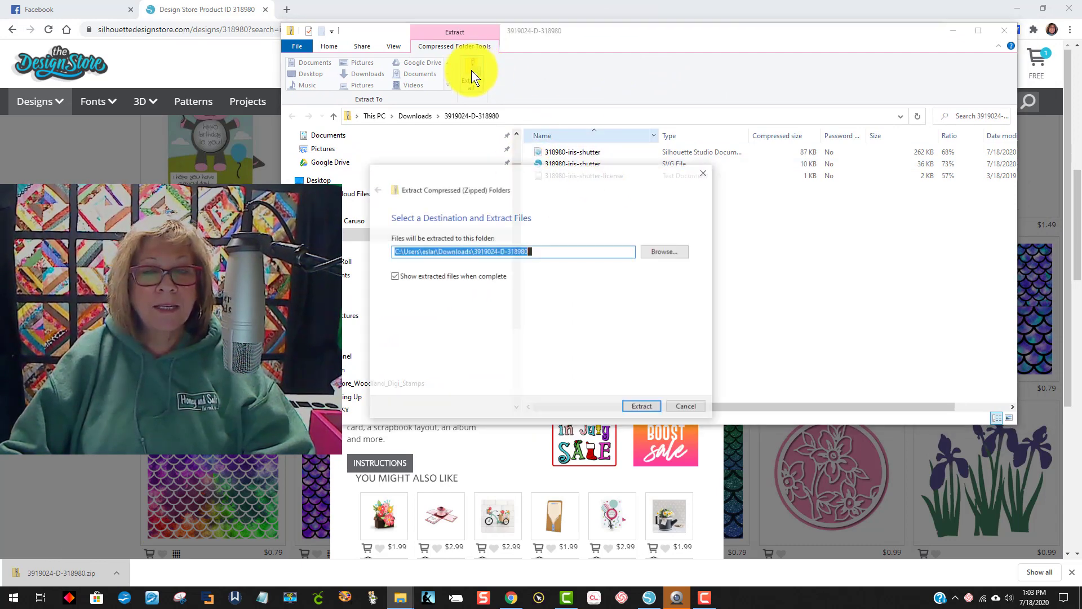
{"action": "left_click", "coordinate": [642, 406]}
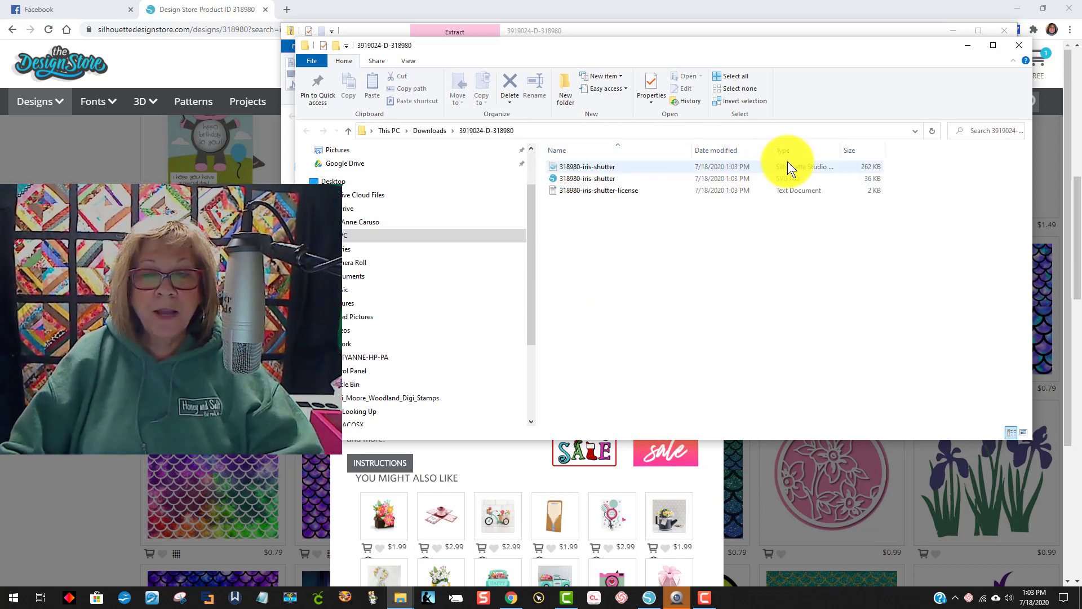
{"action": "double_click", "coordinate": [593, 167]}
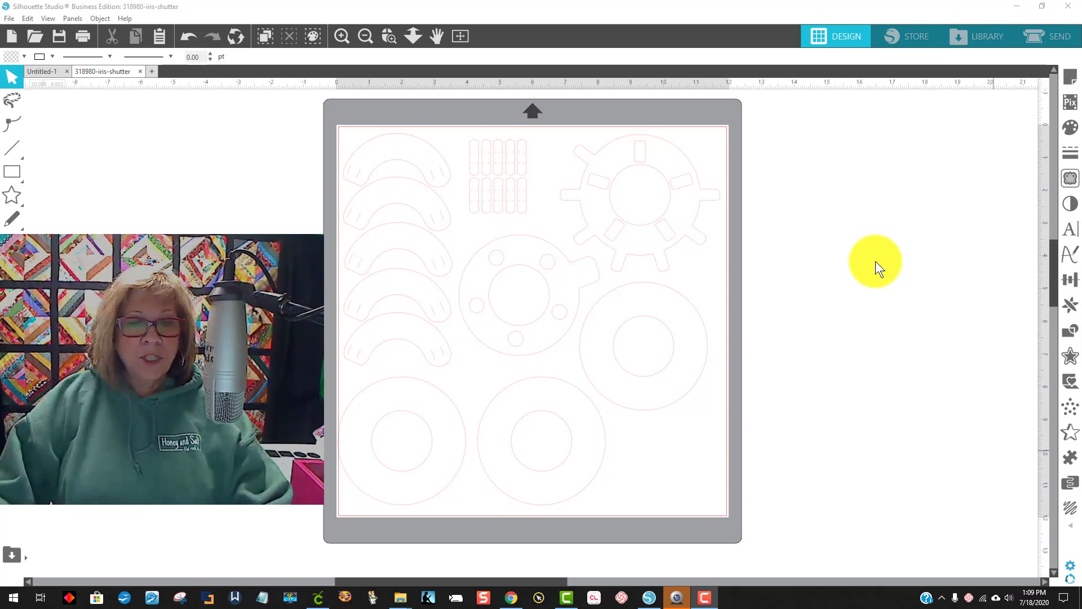
Step: Move all the iris shutter pieces together straight up the mat to a Y position of about -0.69 in
{"action": "left_click_drag", "start_coordinate": [298, 105], "coordinate": [826, 460]}
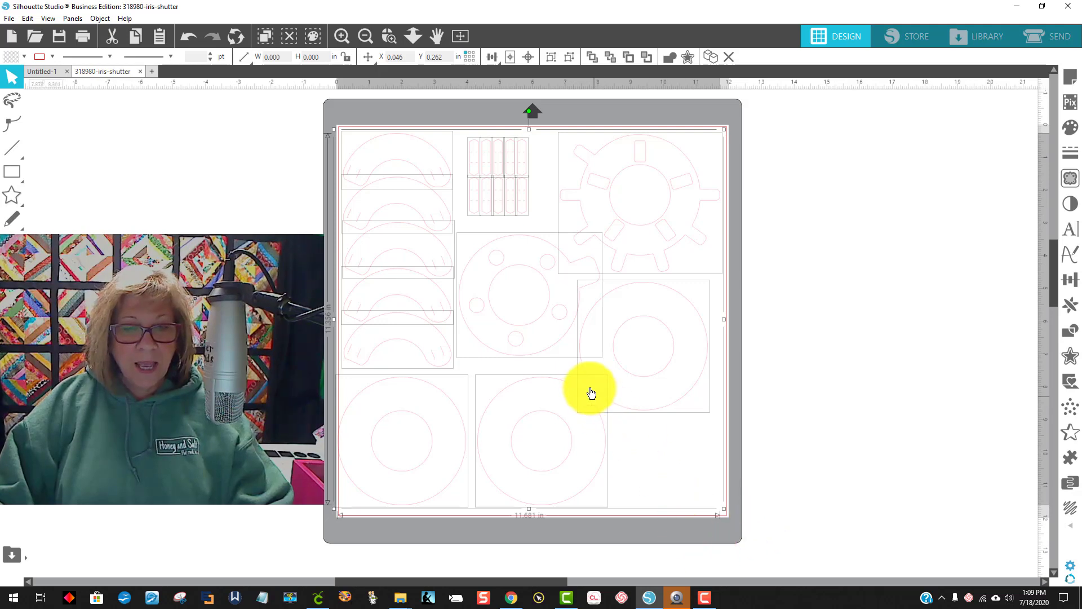
{"action": "left_click_drag", "start_coordinate": [586, 380], "coordinate": [584, 347]}
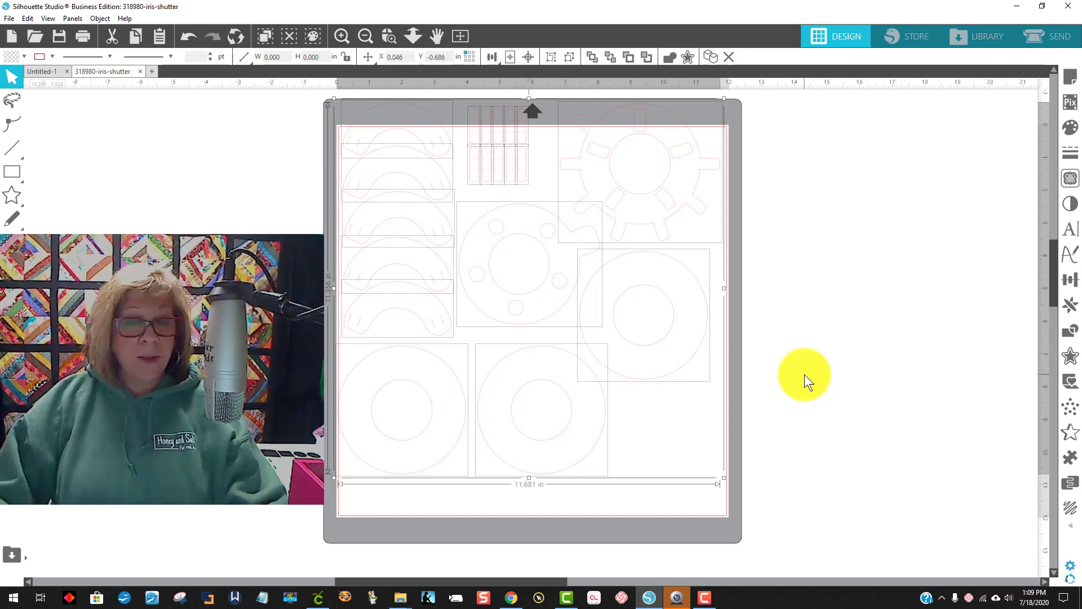
{"action": "left_click", "coordinate": [843, 363]}
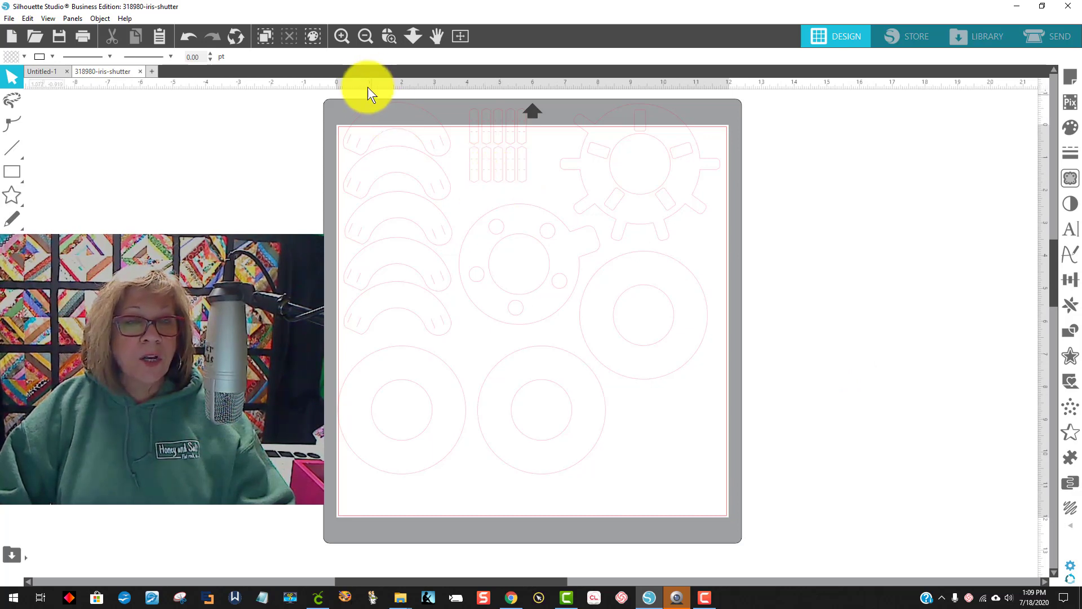
Step: Set the line thickness of the ten small pointed tab pieces to 1 pt
{"action": "left_click", "coordinate": [394, 39]}
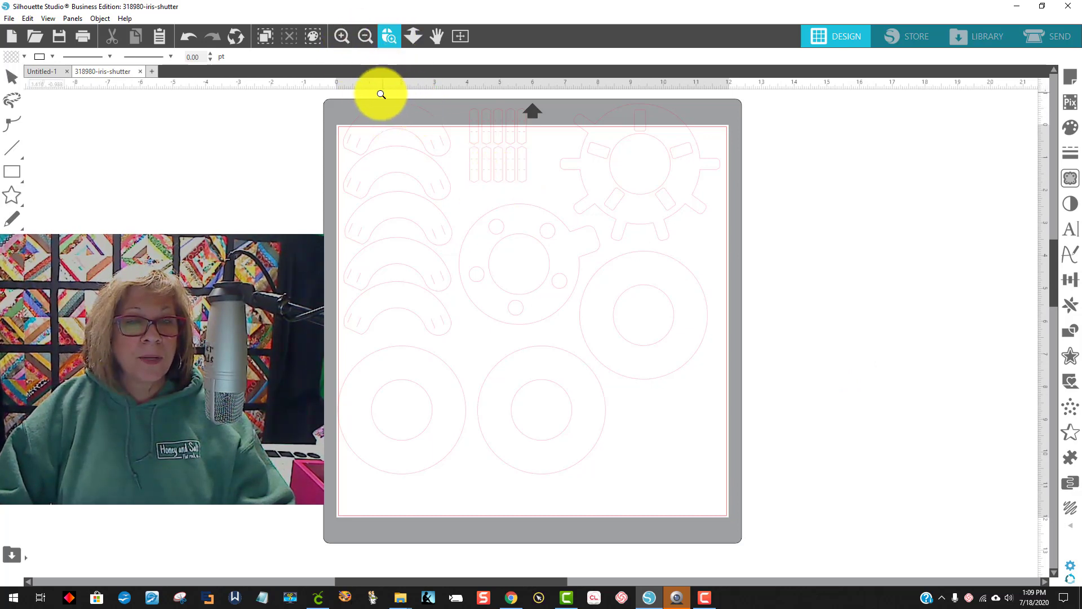
{"action": "left_click_drag", "start_coordinate": [382, 92], "coordinate": [575, 210]}
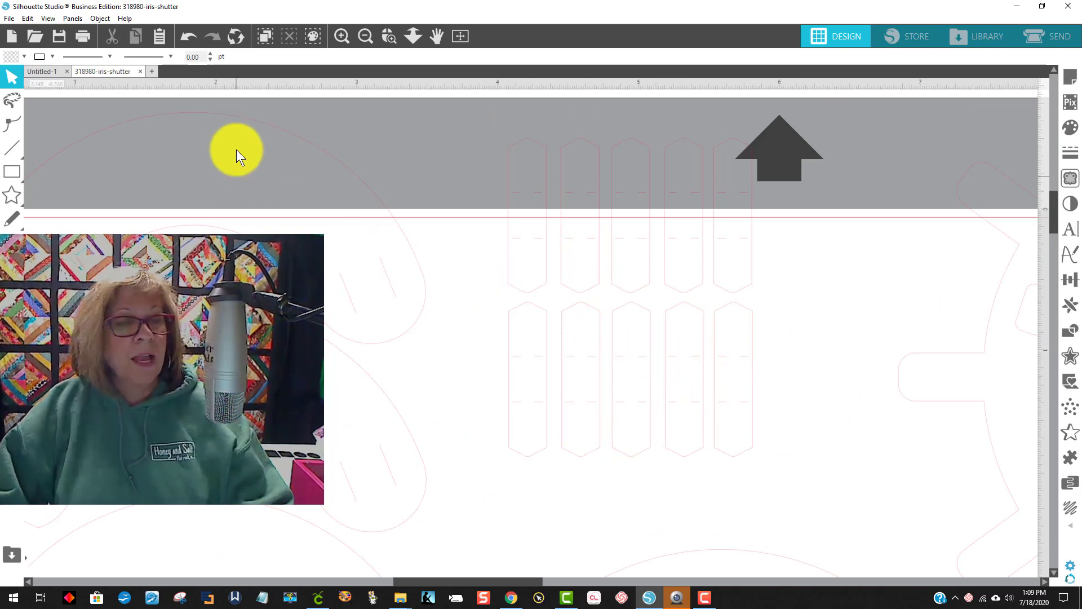
{"action": "left_click", "coordinate": [186, 56]}
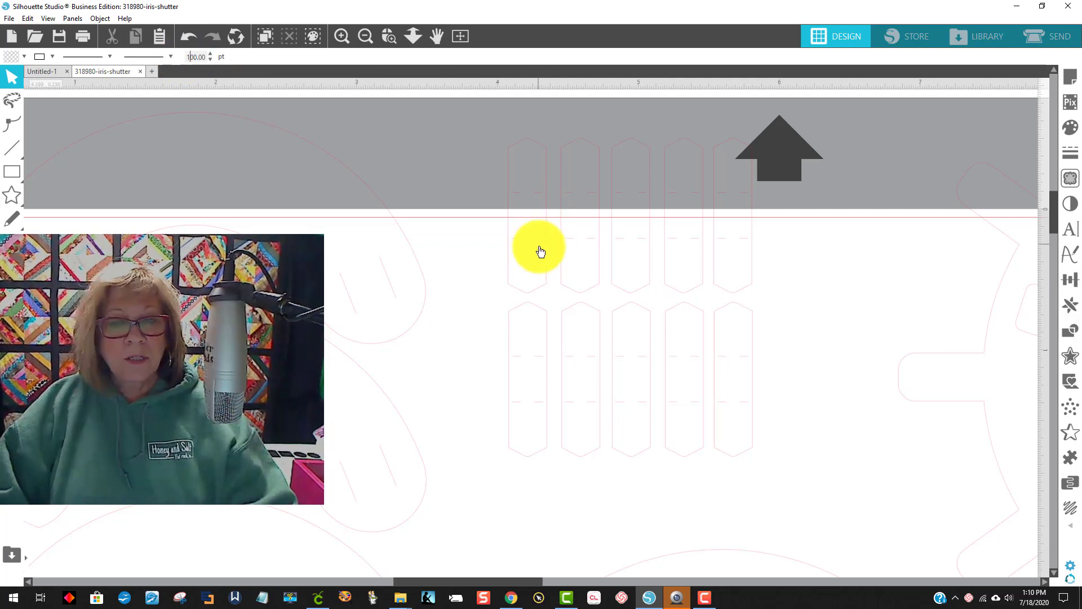
{"action": "left_click", "coordinate": [504, 169]}
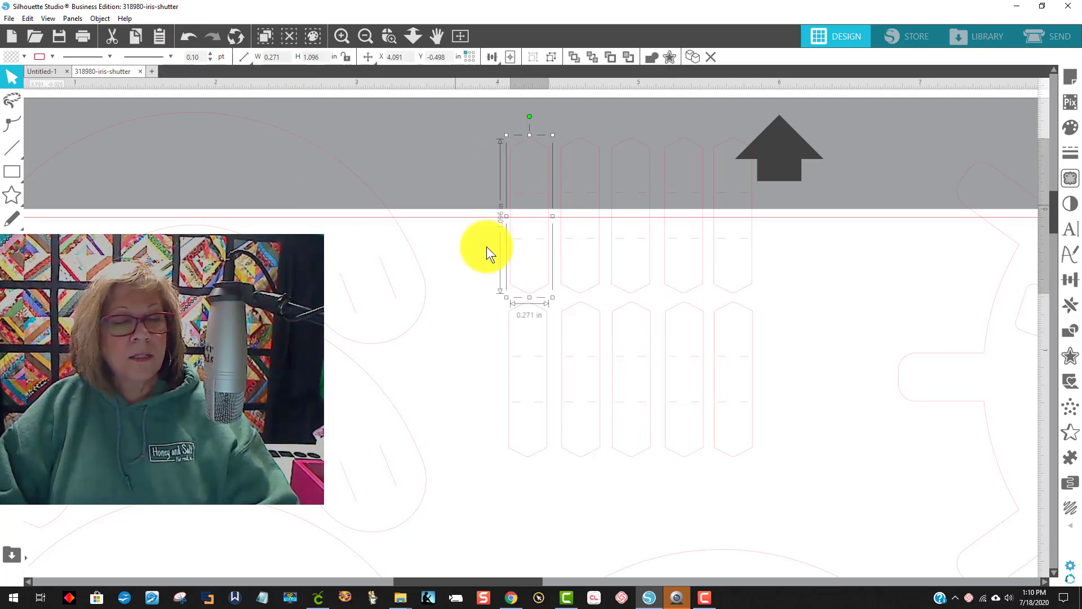
{"action": "left_click_drag", "start_coordinate": [798, 468], "coordinate": [500, 131]}
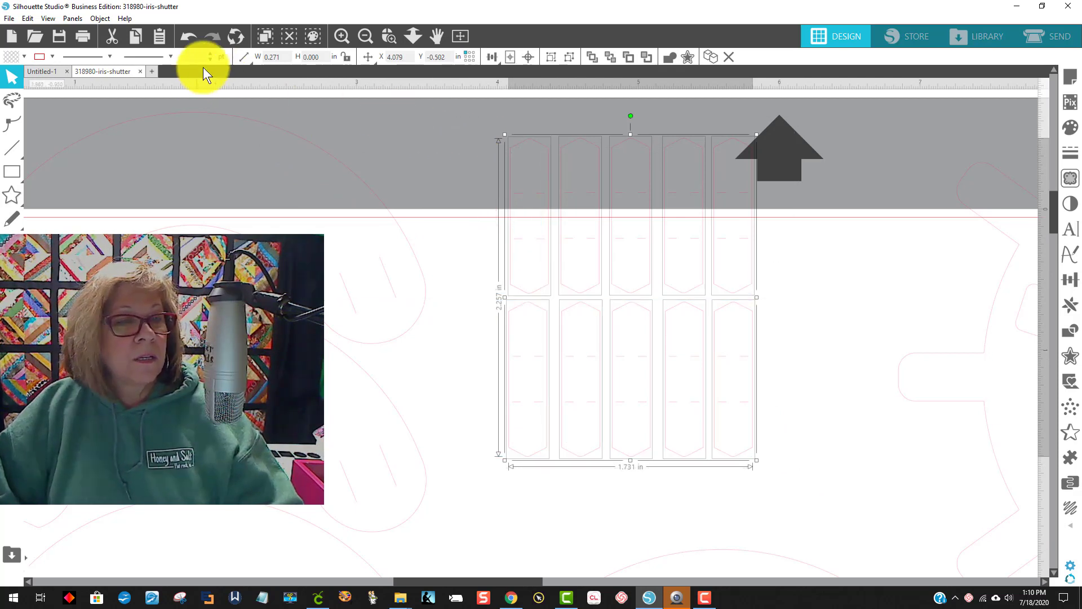
{"action": "left_click", "coordinate": [194, 52]}
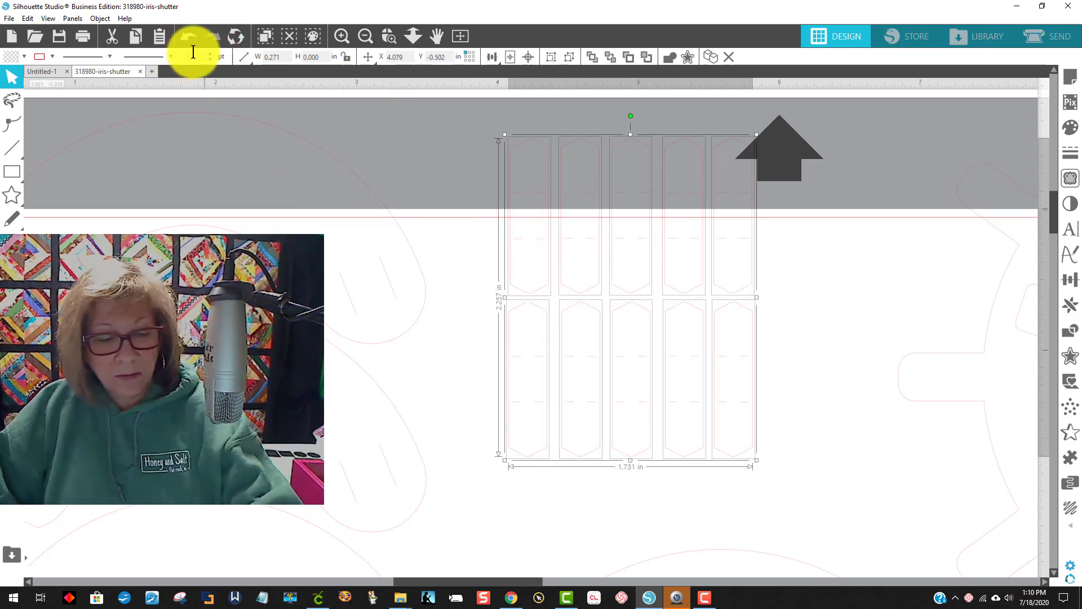
{"action": "type", "text": "1"}
{"action": "key", "text": "Return"}
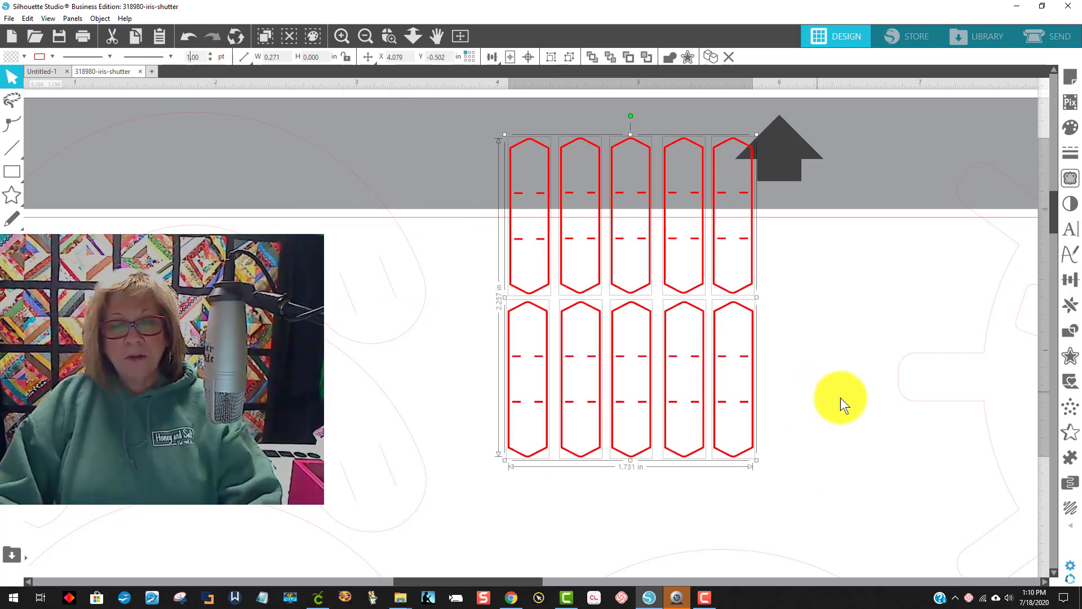
{"action": "left_click", "coordinate": [866, 403]}
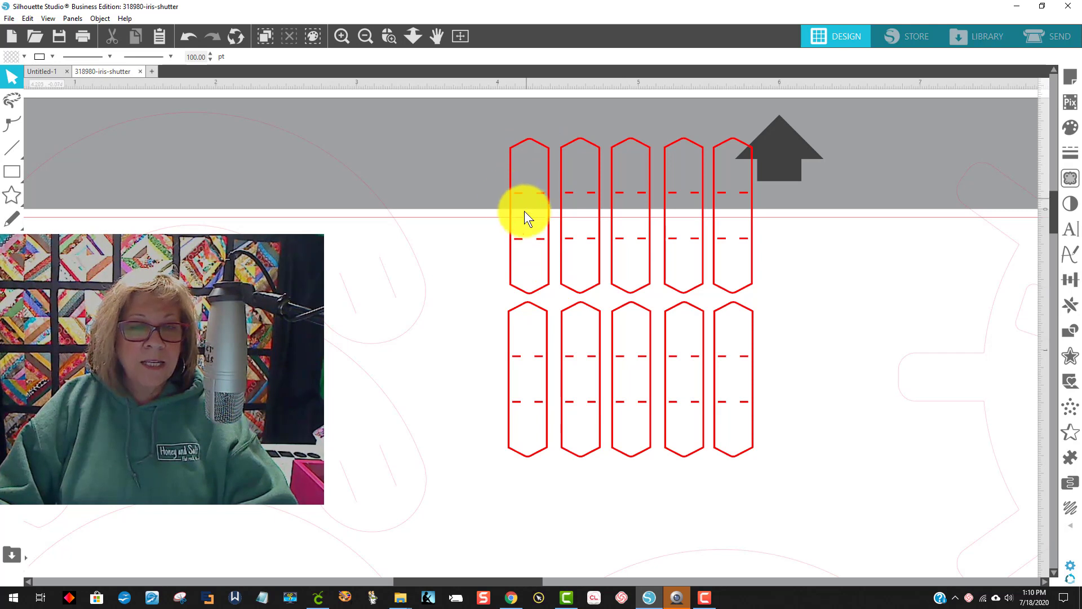
Step: Thicken the outline of the second curved blade so its cut lines and slits stand out
{"action": "scroll", "coordinate": [802, 339], "scroll_direction": "down", "scroll_amount": 1}
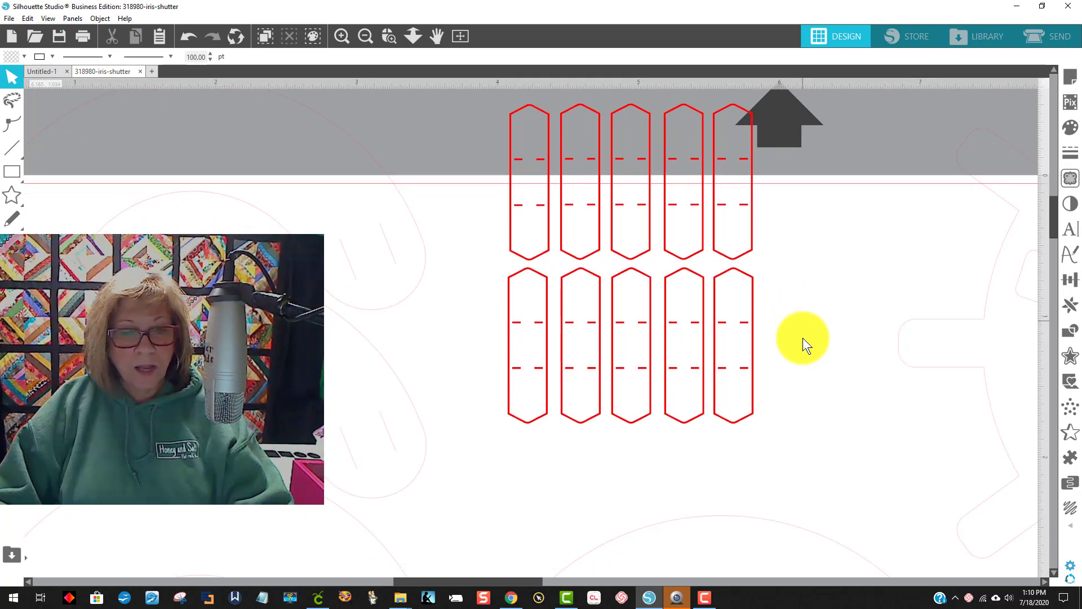
{"action": "left_click", "coordinate": [325, 481]}
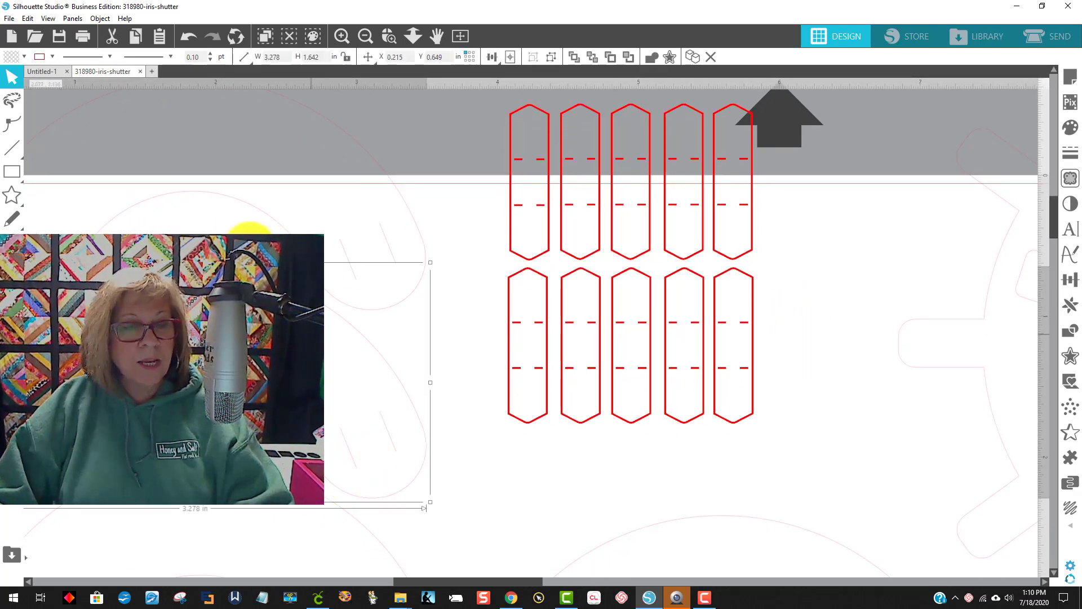
{"action": "left_click", "coordinate": [193, 56]}
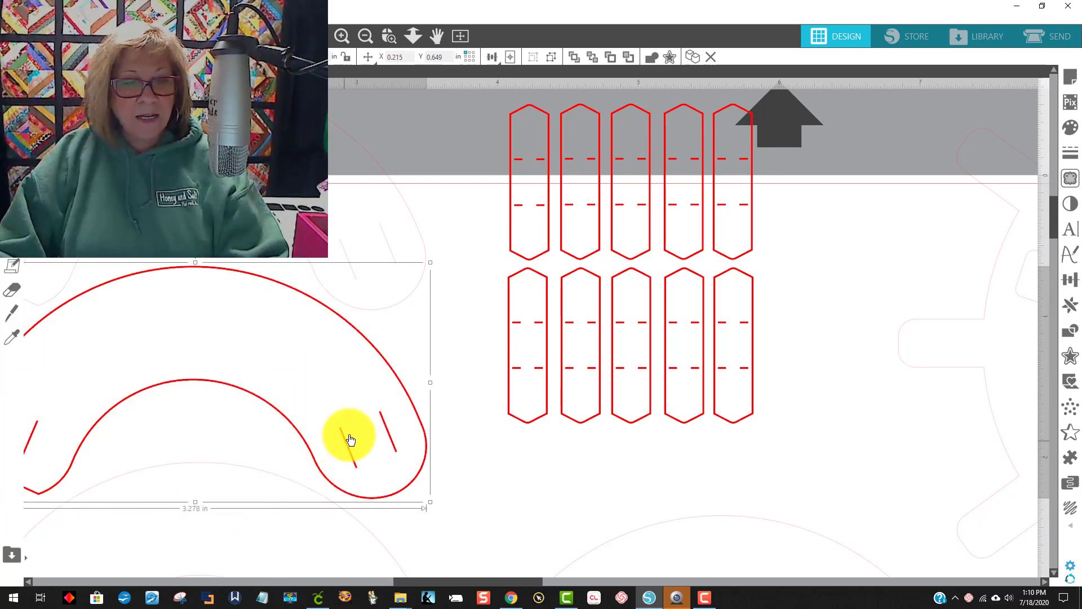
Step: Thicken the outline of the gear-shaped piece with the rectangular cutouts and look over its shape
{"action": "scroll", "coordinate": [860, 394], "scroll_direction": "down", "scroll_amount": 3}
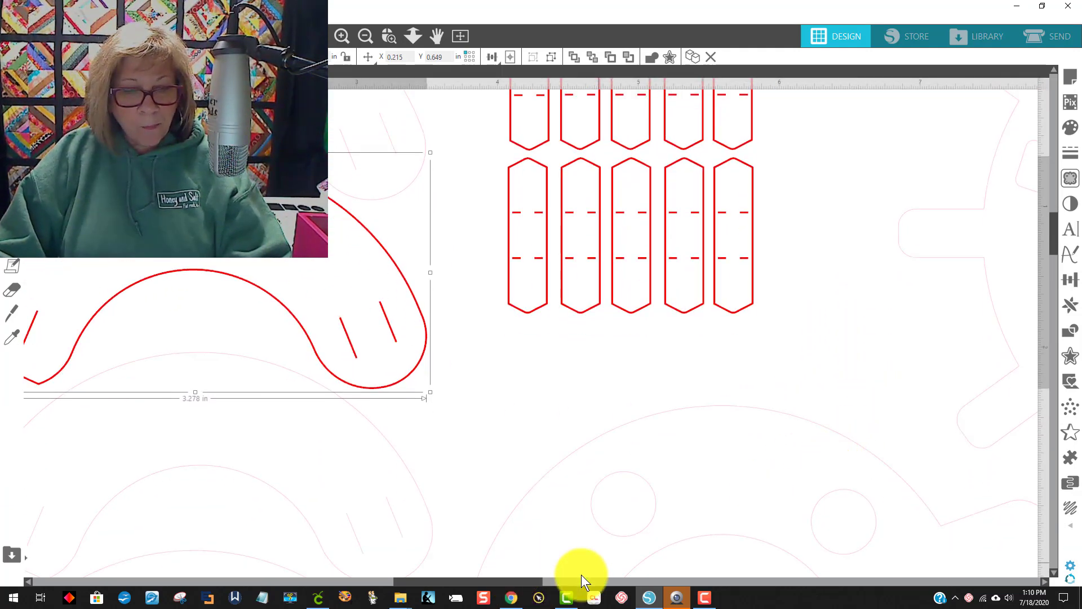
{"action": "left_click_drag", "start_coordinate": [516, 579], "coordinate": [672, 579]}
{"action": "left_click_drag", "start_coordinate": [400, 138], "coordinate": [908, 448]}
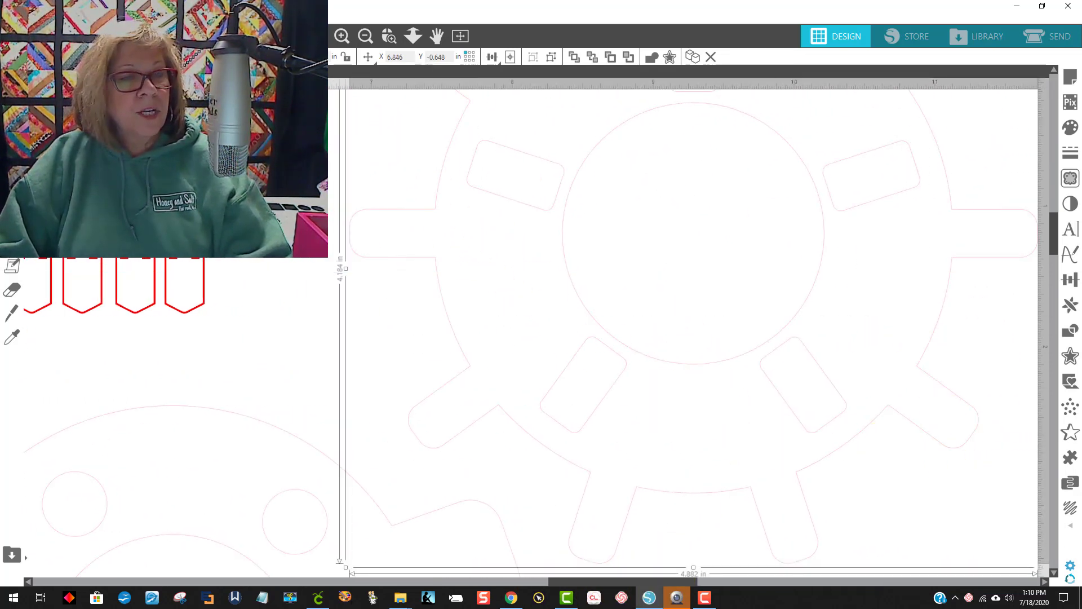
{"action": "left_click", "coordinate": [867, 358]}
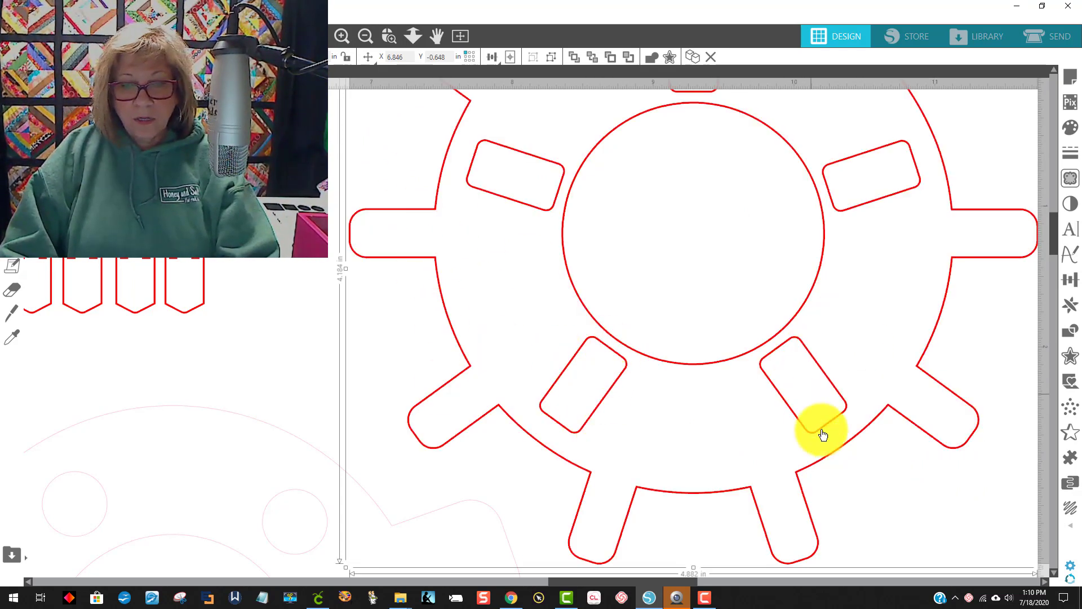
{"action": "scroll", "coordinate": [925, 214], "scroll_direction": "up", "scroll_amount": 3}
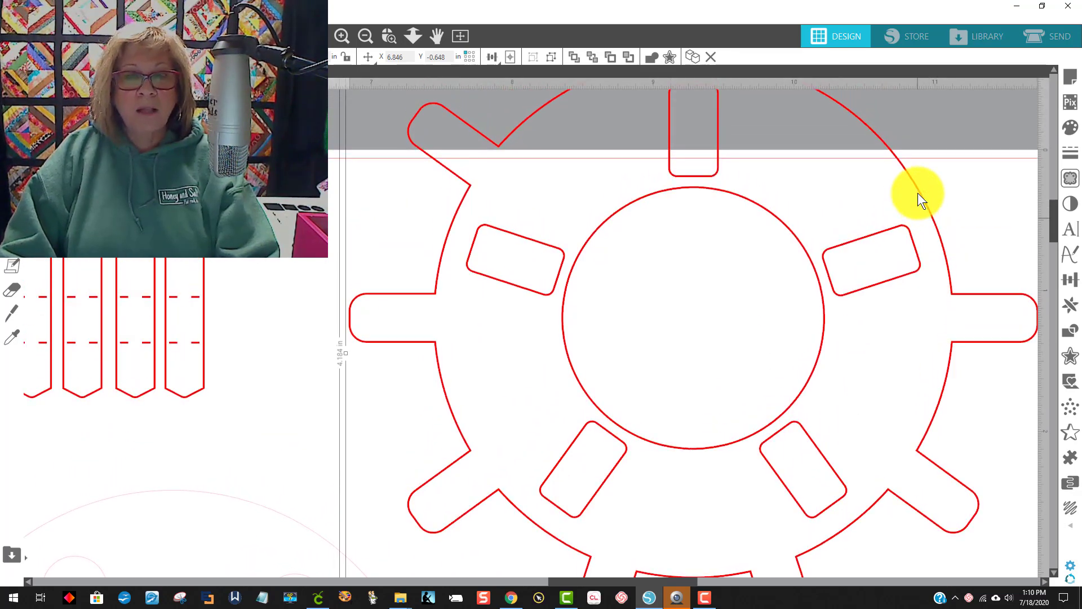
{"action": "scroll", "coordinate": [917, 193], "scroll_direction": "down", "scroll_amount": 1}
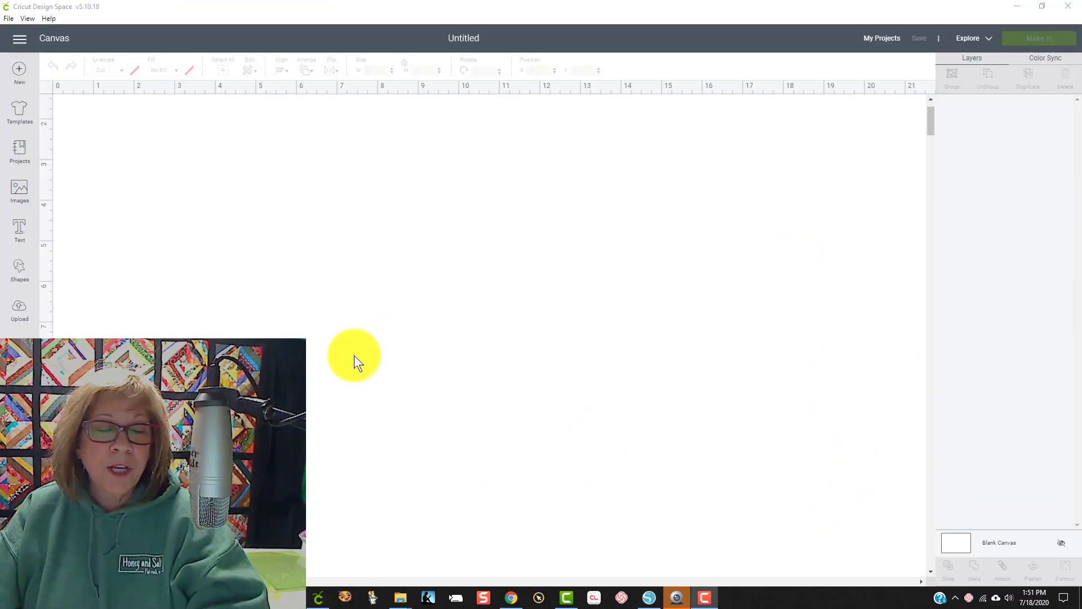
Step: Switch to Cricut Design Space, start an image upload and browse to the extracted iris shutter folder in Downloads
{"action": "left_click", "coordinate": [18, 312]}
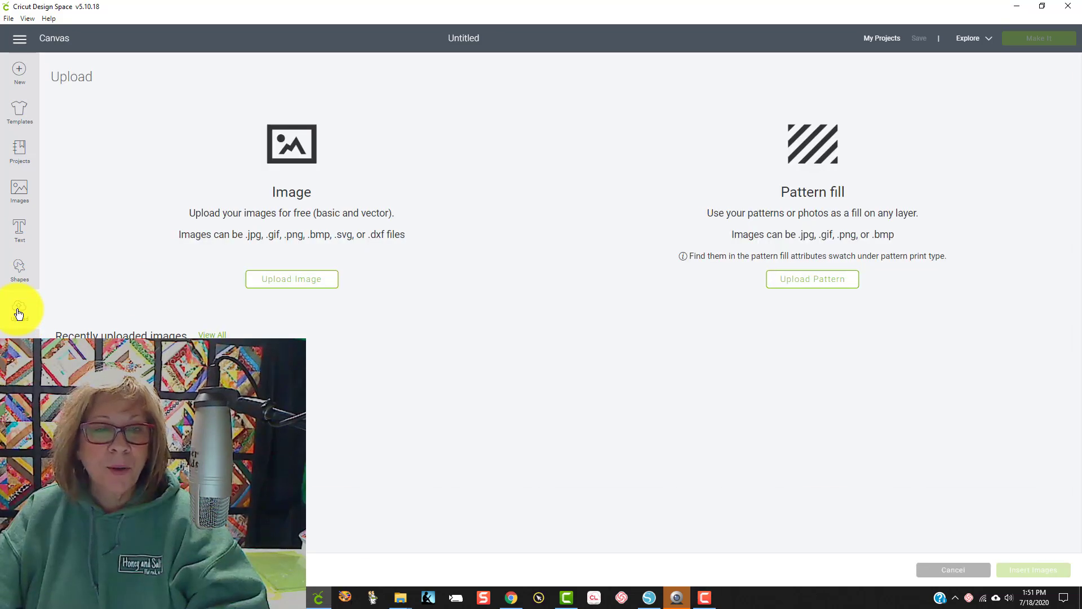
{"action": "left_click", "coordinate": [285, 280]}
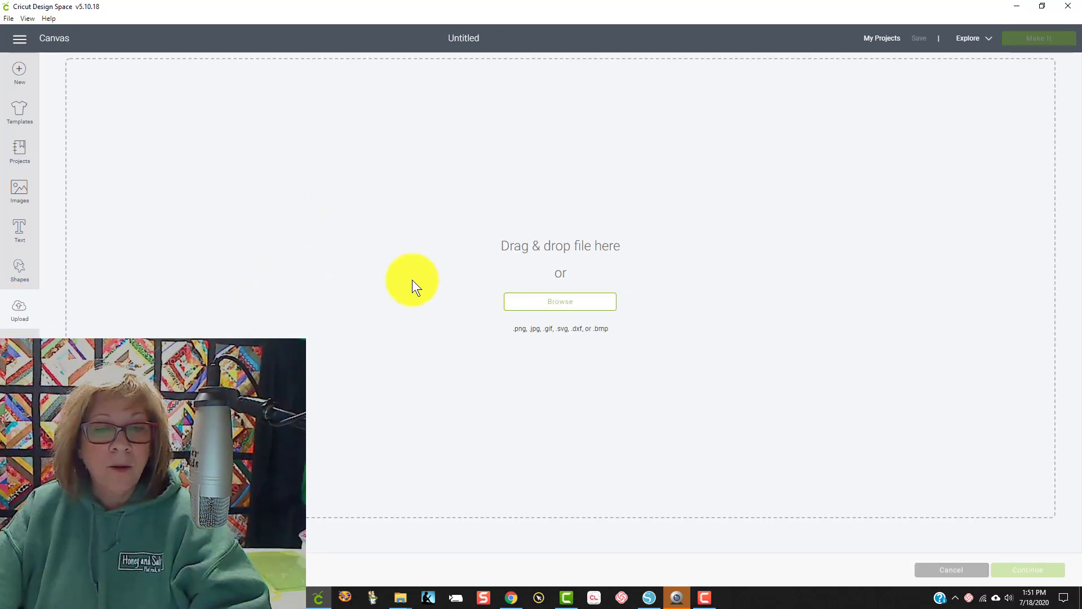
{"action": "left_click", "coordinate": [576, 302]}
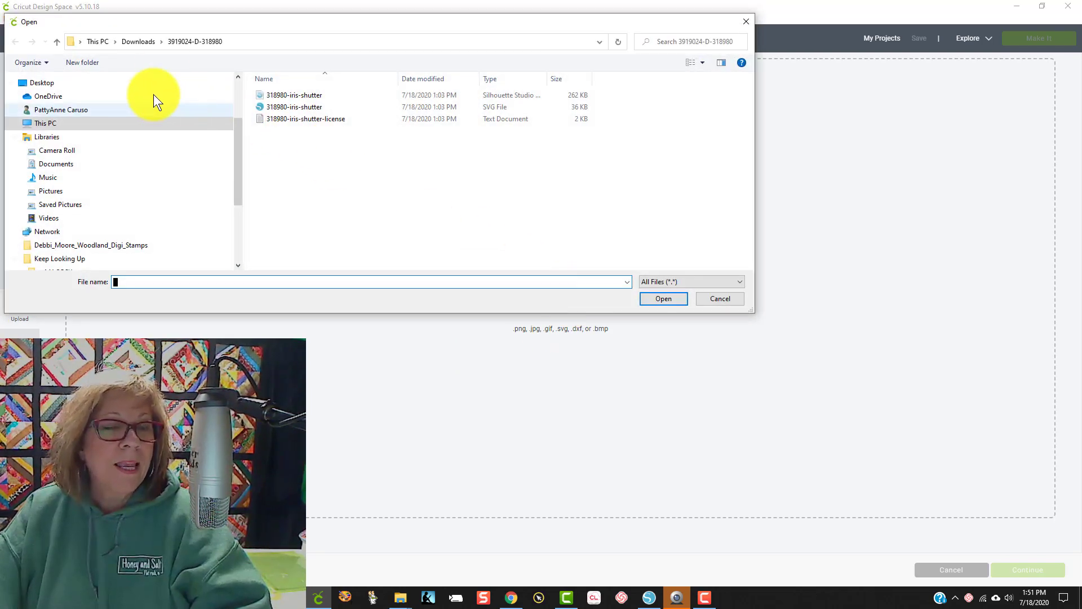
{"action": "left_click", "coordinate": [53, 41]}
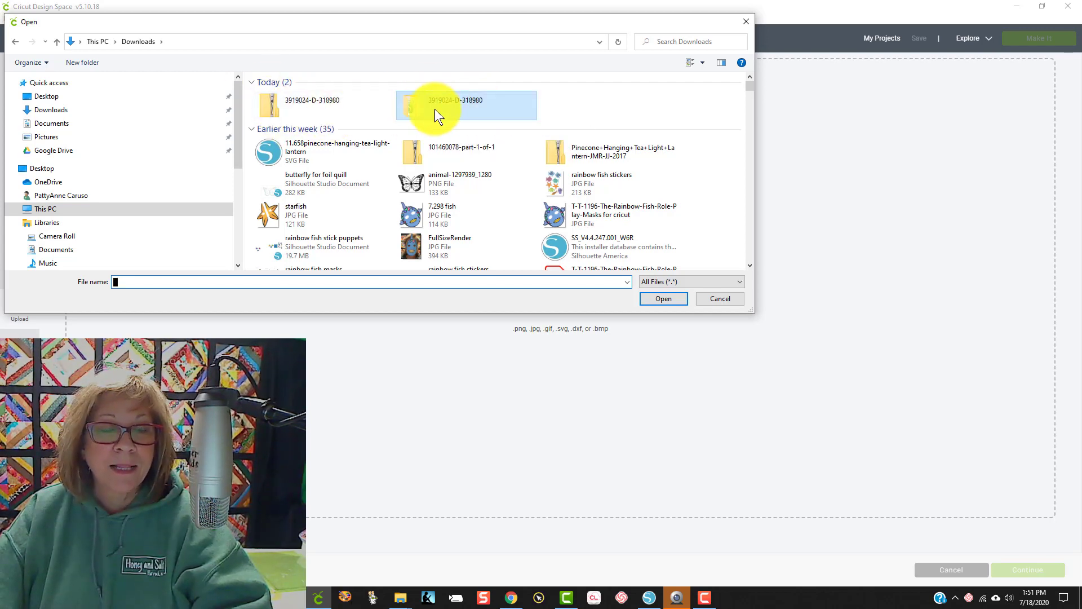
{"action": "double_click", "coordinate": [465, 103]}
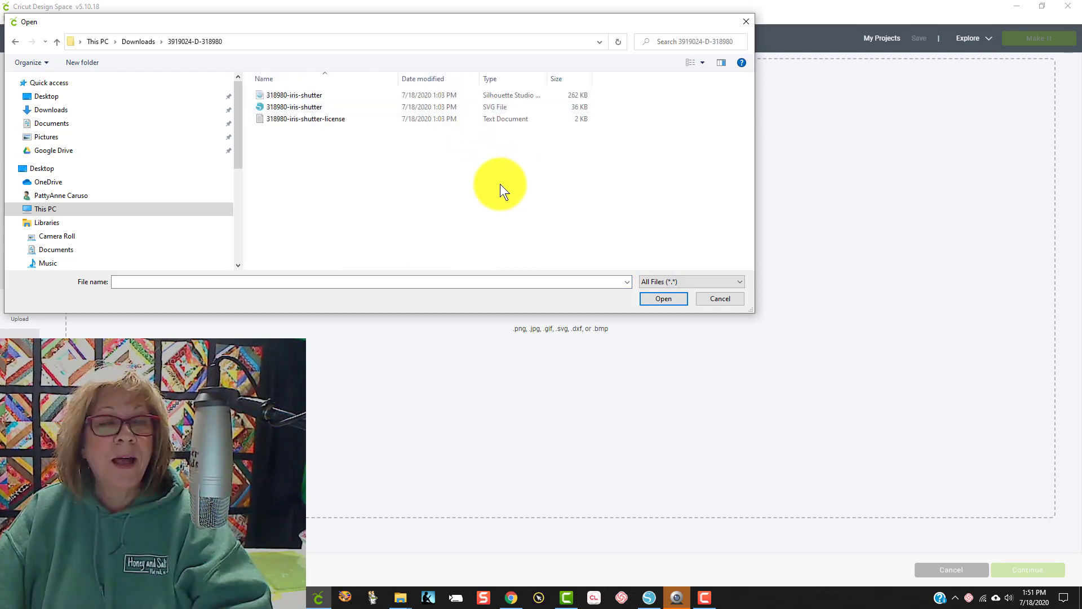
Step: Upload the 318980-iris-shutter SVG file, accepting the import without its text elements, and insert the image on the canvas
{"action": "left_click", "coordinate": [306, 109]}
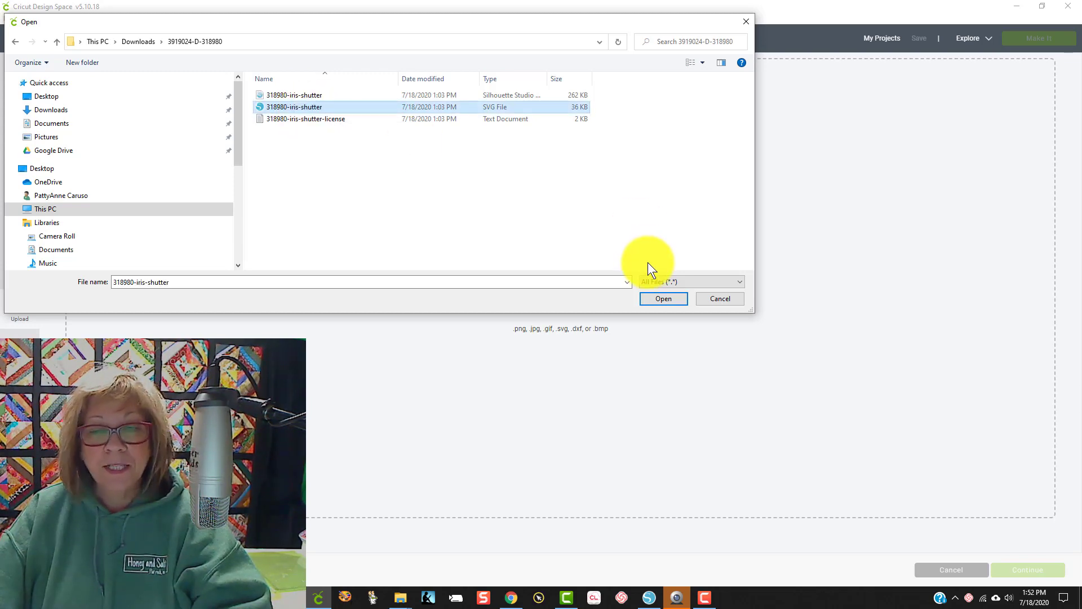
{"action": "left_click", "coordinate": [659, 298]}
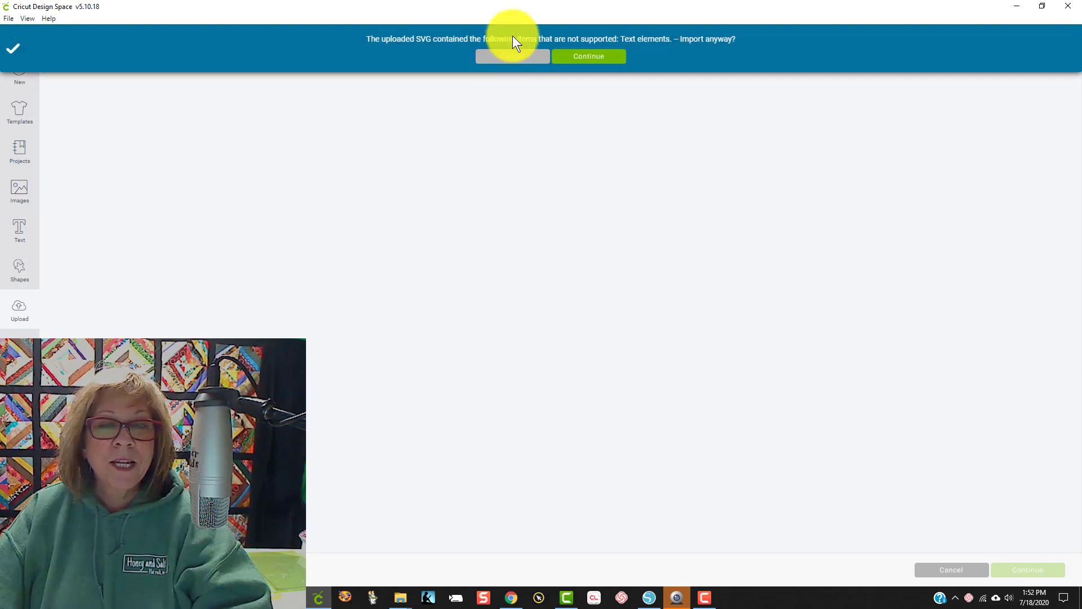
{"action": "left_click", "coordinate": [592, 63]}
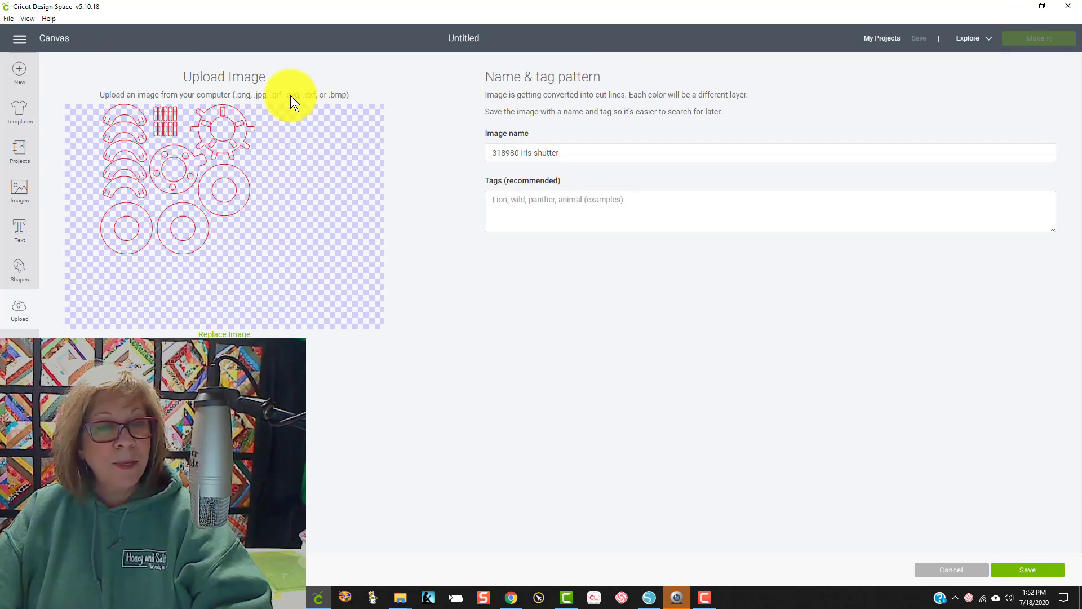
{"action": "left_click", "coordinate": [1026, 573]}
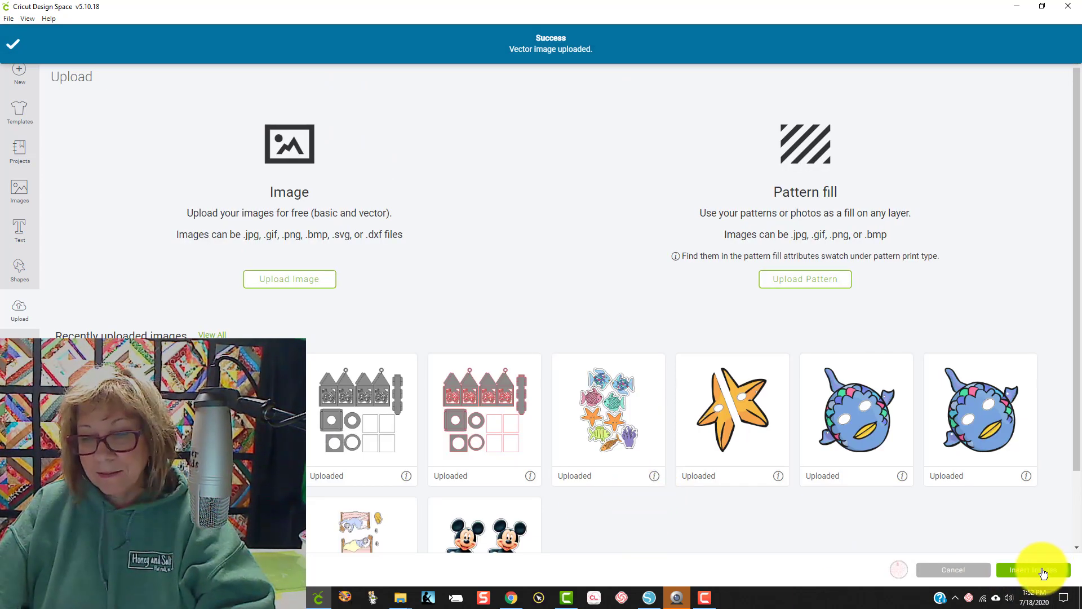
{"action": "left_click", "coordinate": [1039, 570]}
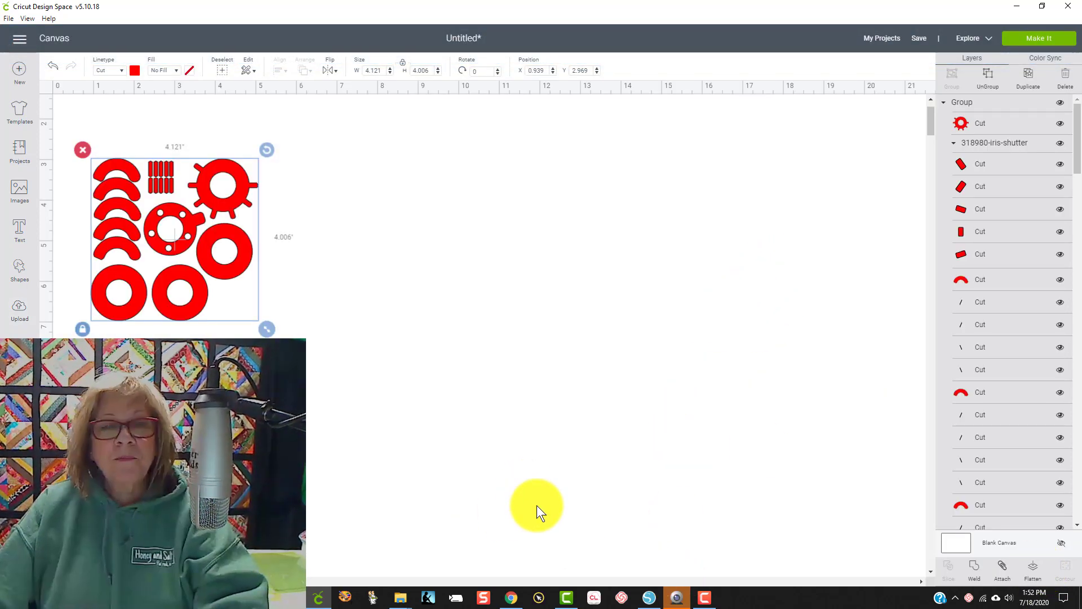
Step: Move the imported iris shutter design toward the middle of the canvas and enlarge it to a width of 11.681 inches
{"action": "left_click_drag", "start_coordinate": [239, 232], "coordinate": [465, 218]}
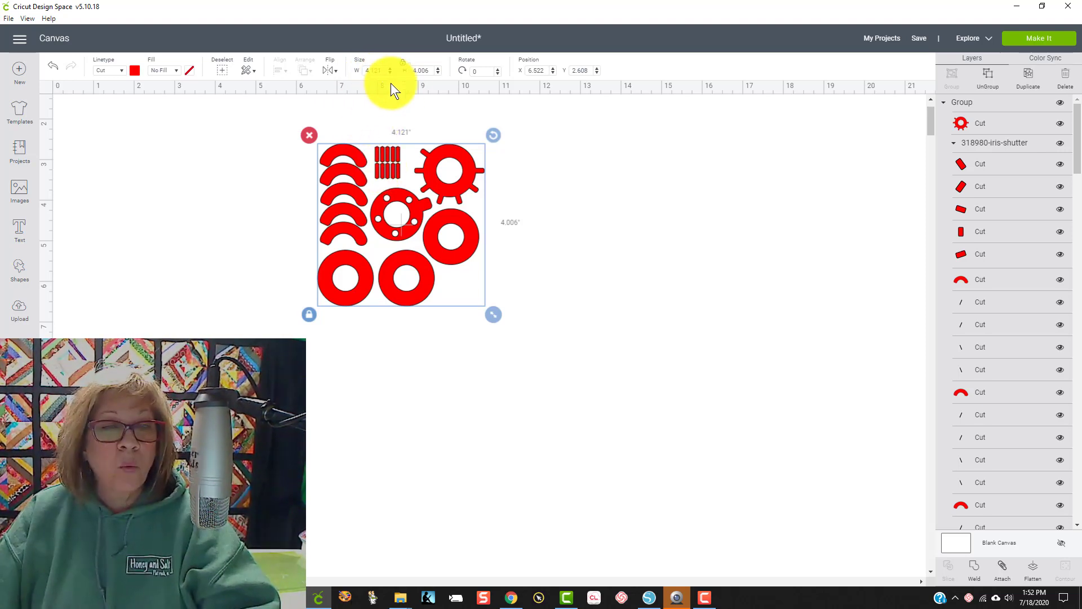
{"action": "left_click", "coordinate": [374, 70]}
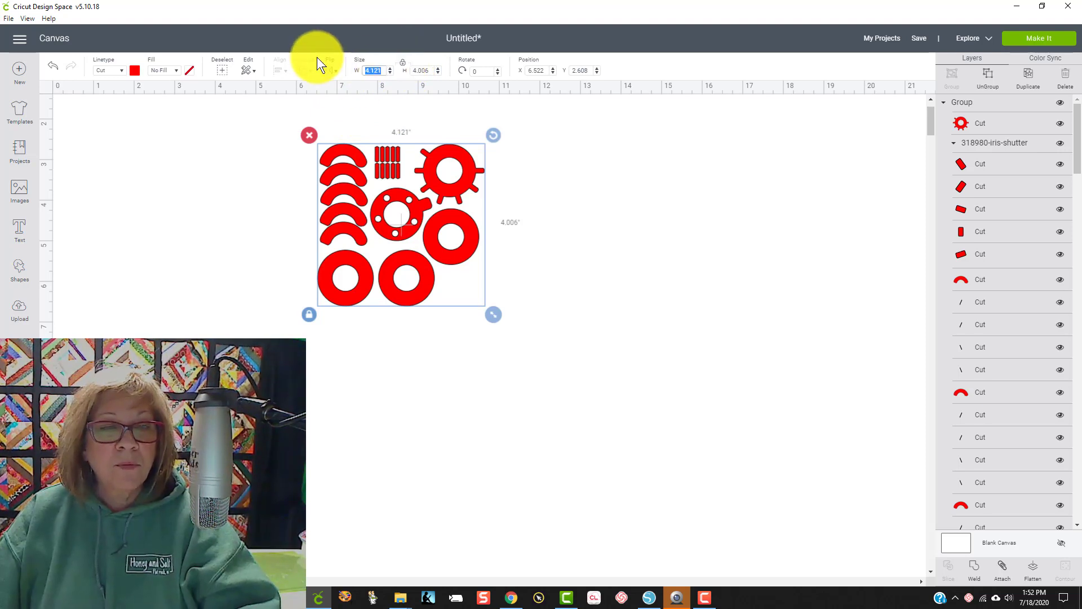
{"action": "type", "text": "11"}
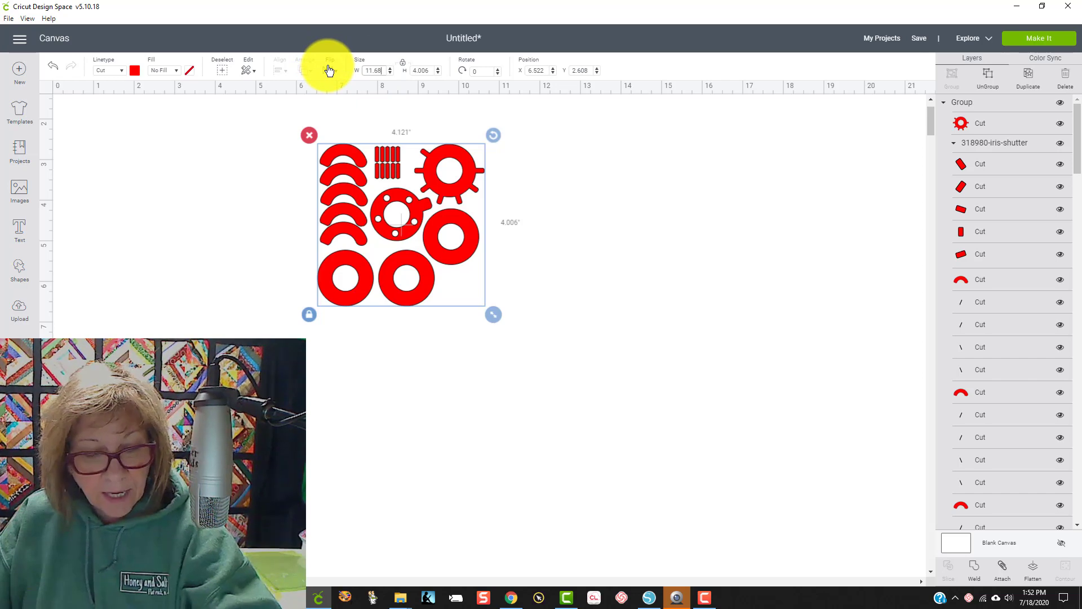
{"action": "type", "text": ".68"}
{"action": "key", "text": "Return"}
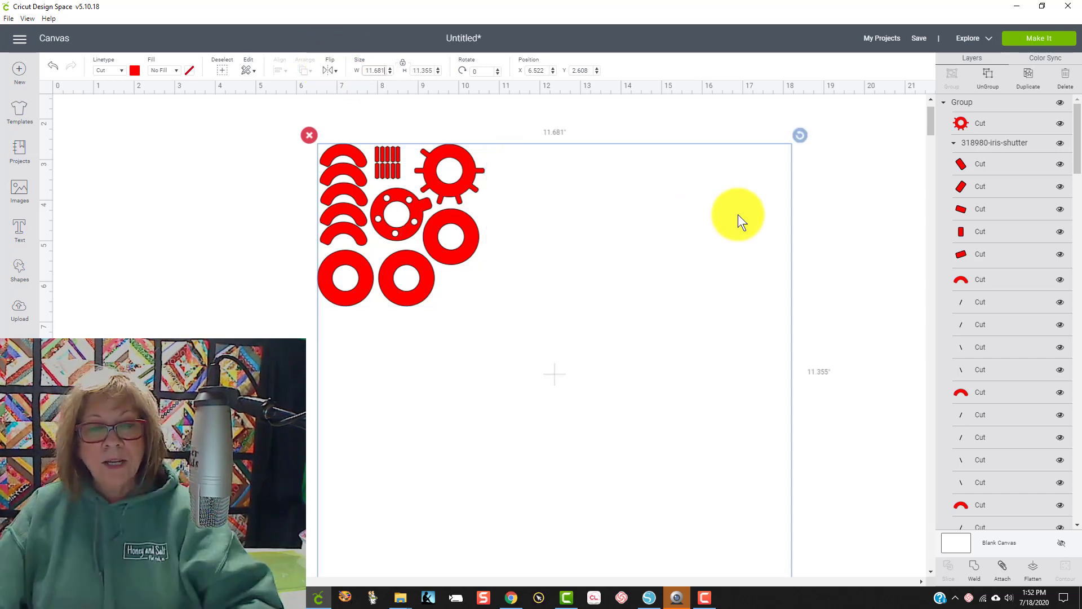
{"action": "left_click", "coordinate": [846, 215]}
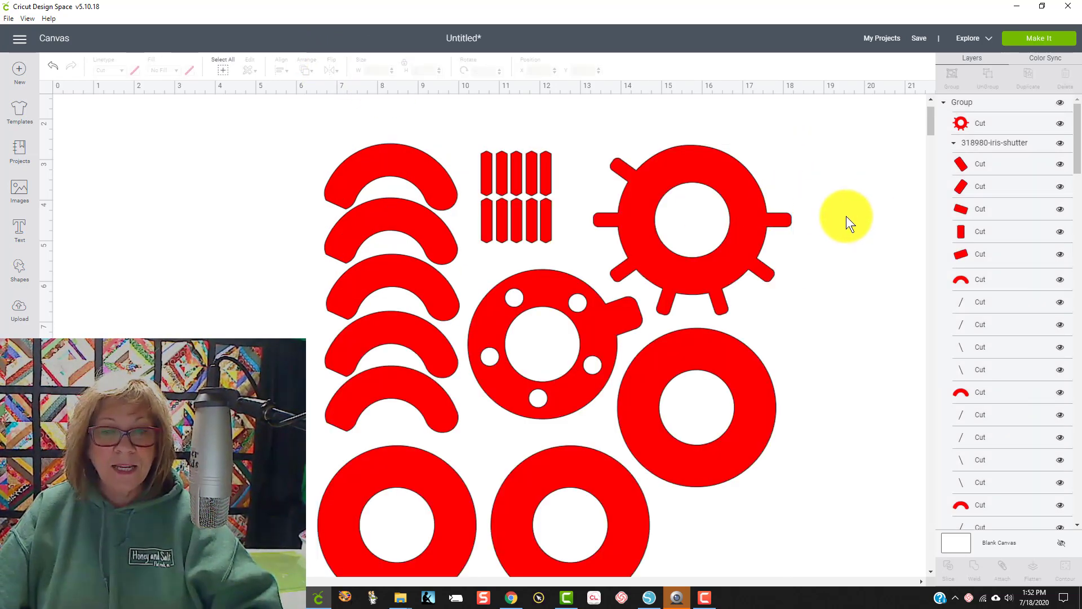
{"action": "scroll", "coordinate": [846, 192], "scroll_direction": "down", "scroll_amount": 1}
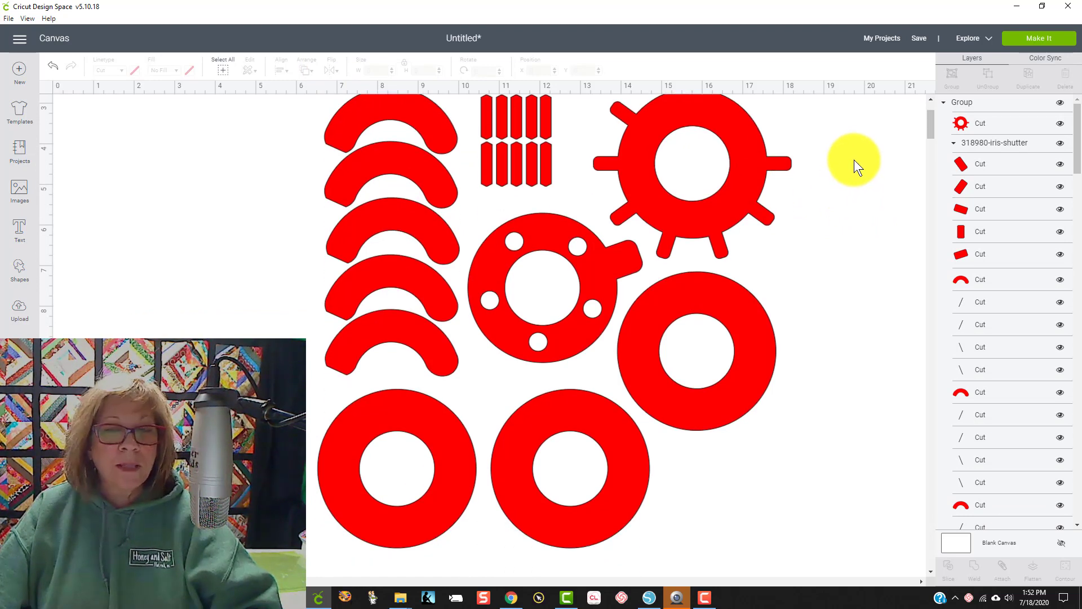
{"action": "scroll", "coordinate": [855, 165], "scroll_direction": "up", "scroll_amount": 1}
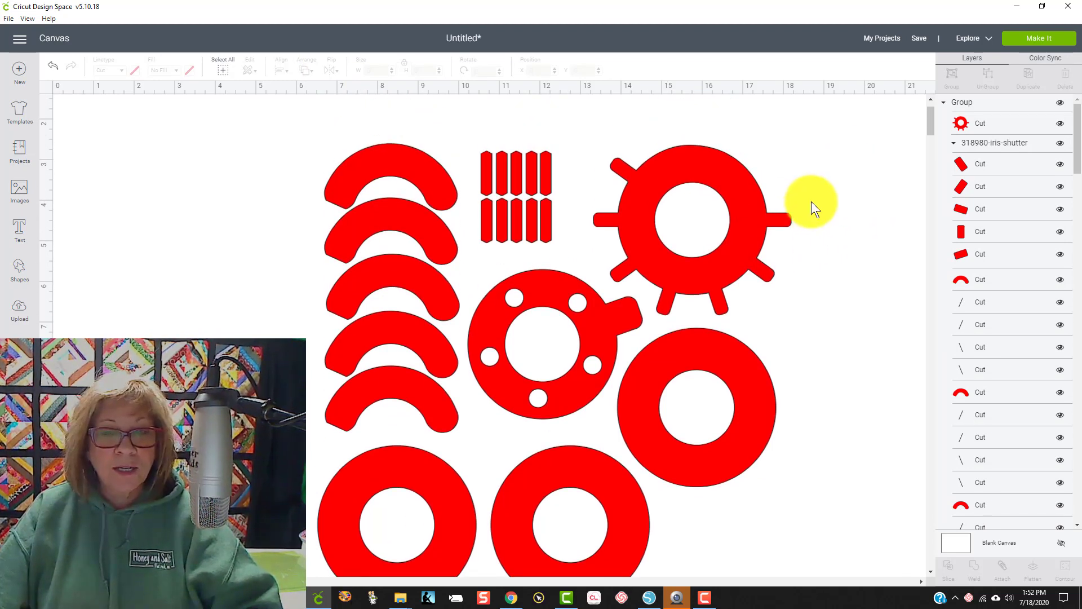
Step: Ungroup the design and send the uppermost curved blade to the back so its slit lines show
{"action": "left_click", "coordinate": [435, 183]}
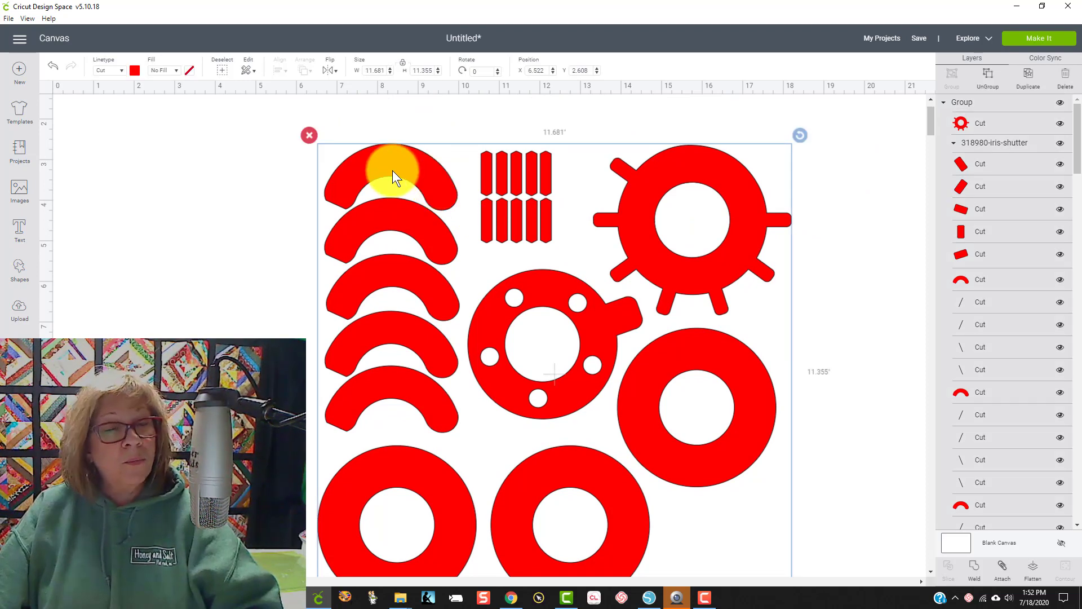
{"action": "left_click", "coordinate": [992, 83]}
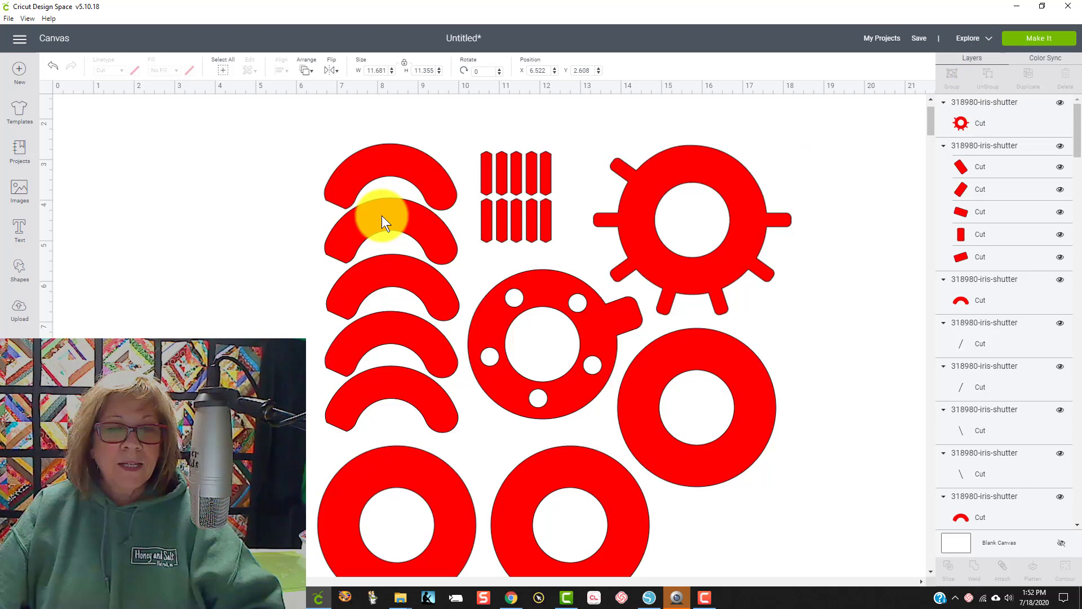
{"action": "left_click", "coordinate": [397, 171]}
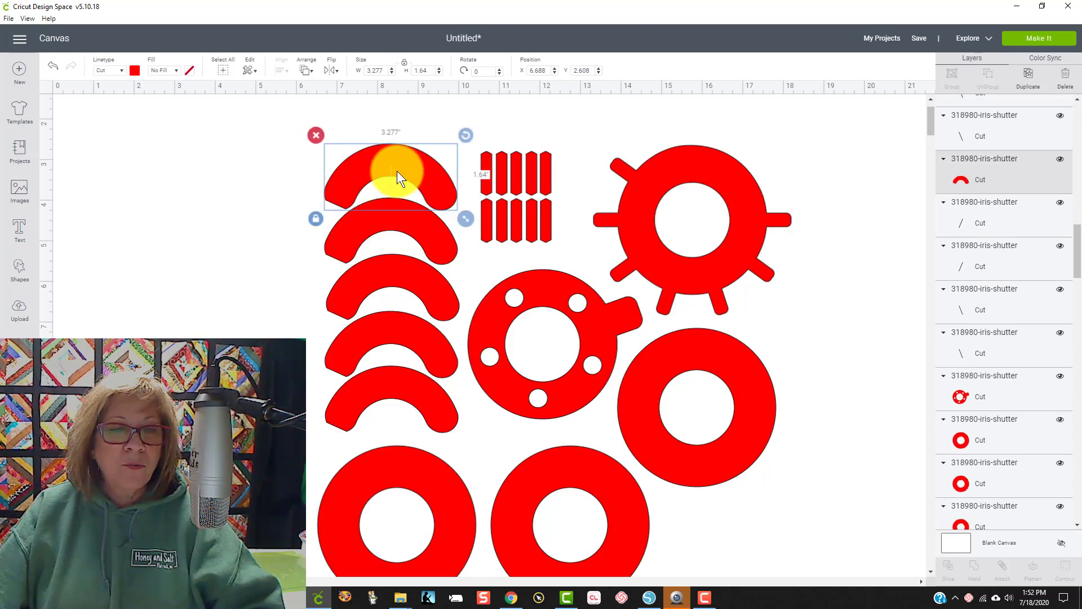
{"action": "right_click", "coordinate": [397, 171]}
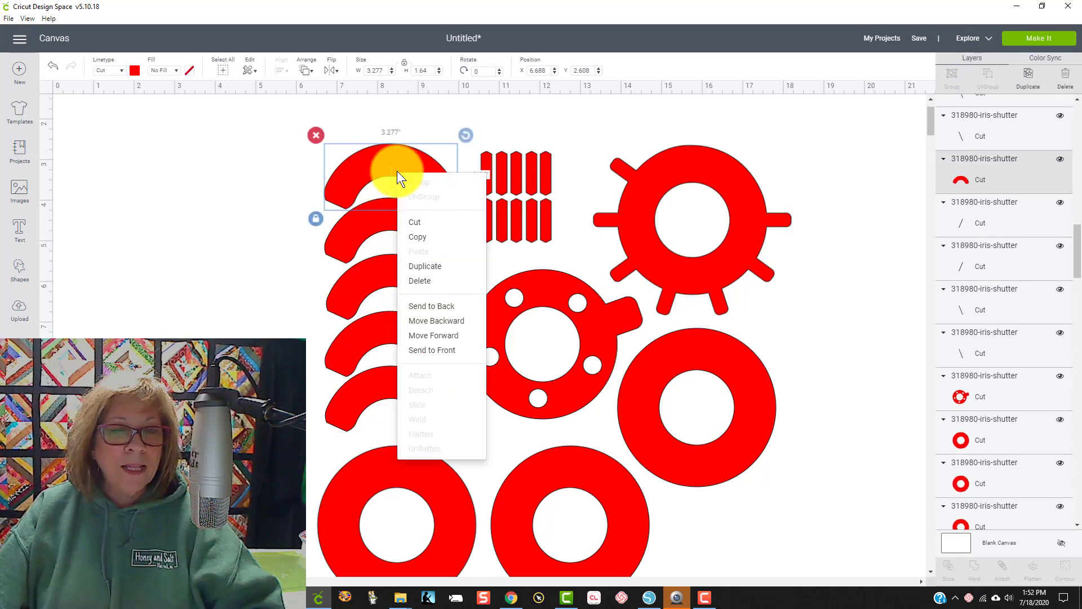
{"action": "left_click", "coordinate": [446, 304]}
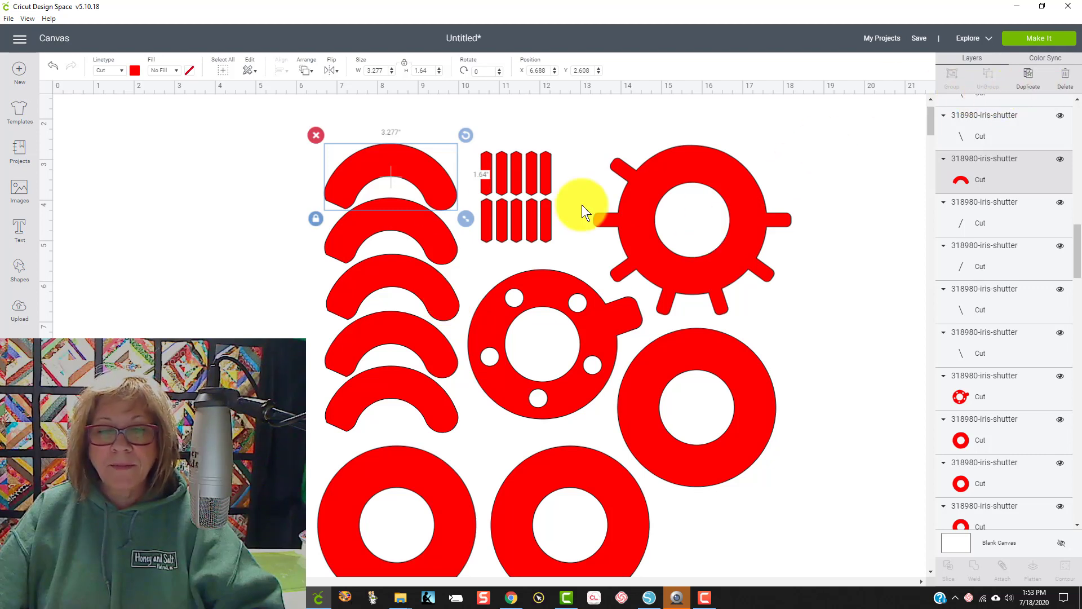
{"action": "right_click", "coordinate": [381, 167]}
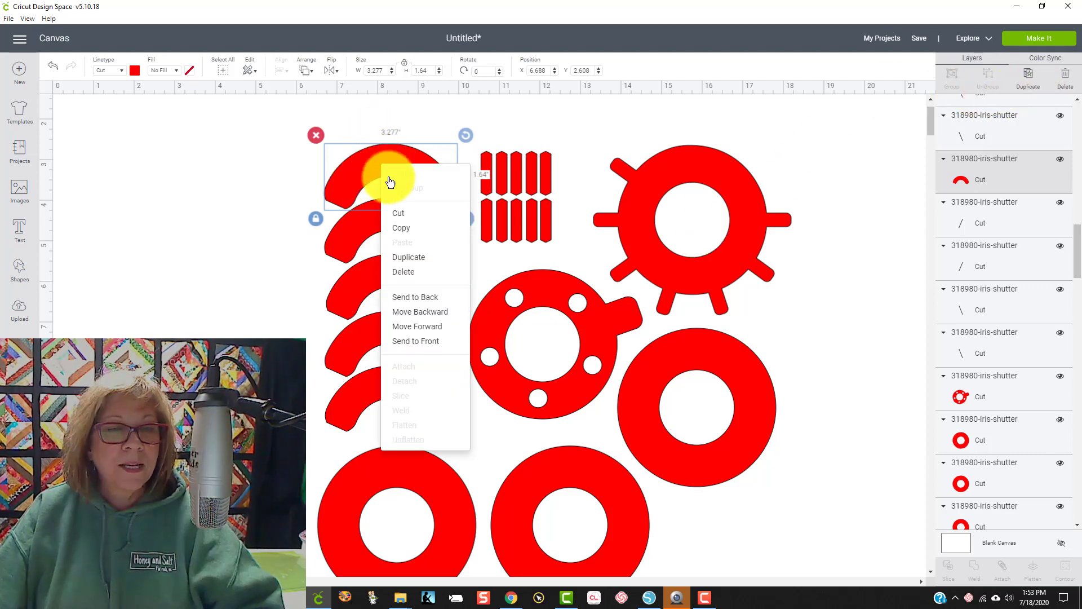
{"action": "left_click", "coordinate": [430, 303]}
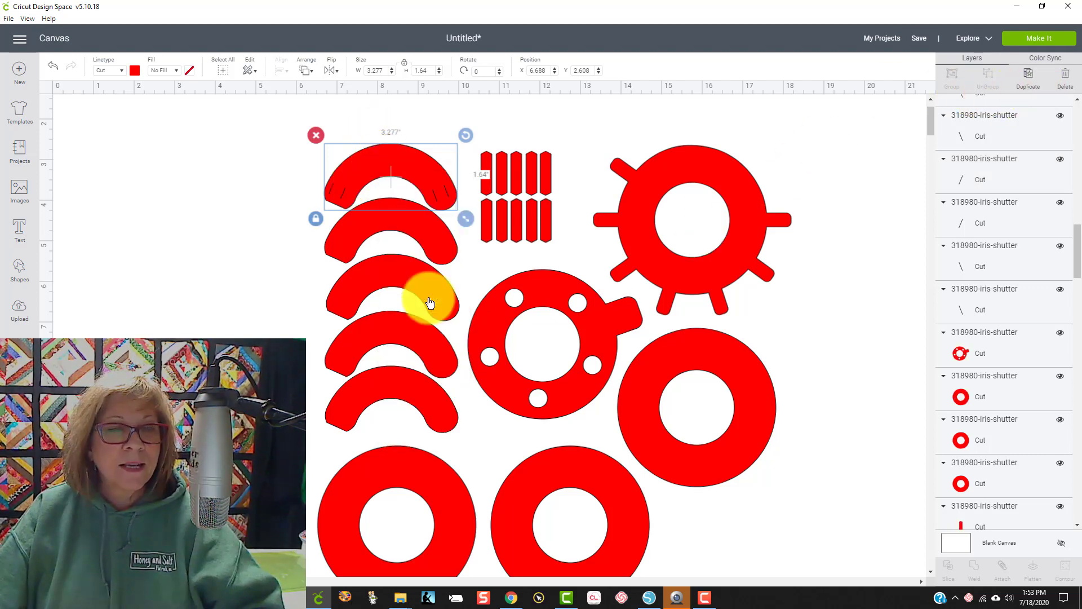
Step: Attach the uppermost curved blade together with its four slit lines
{"action": "left_click", "coordinate": [179, 213]}
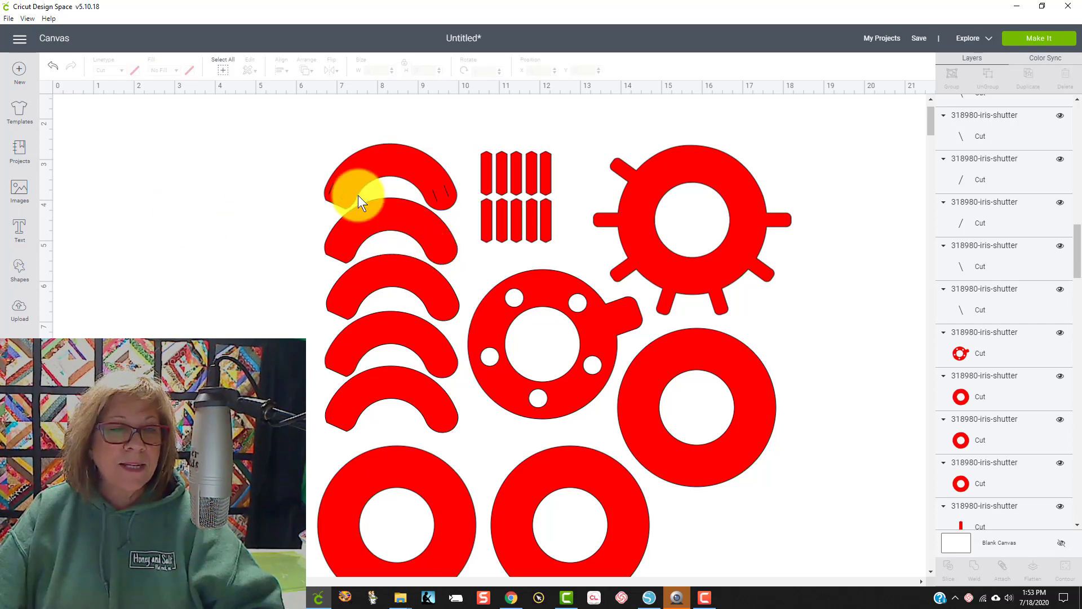
{"action": "left_click_drag", "start_coordinate": [316, 149], "coordinate": [459, 196]}
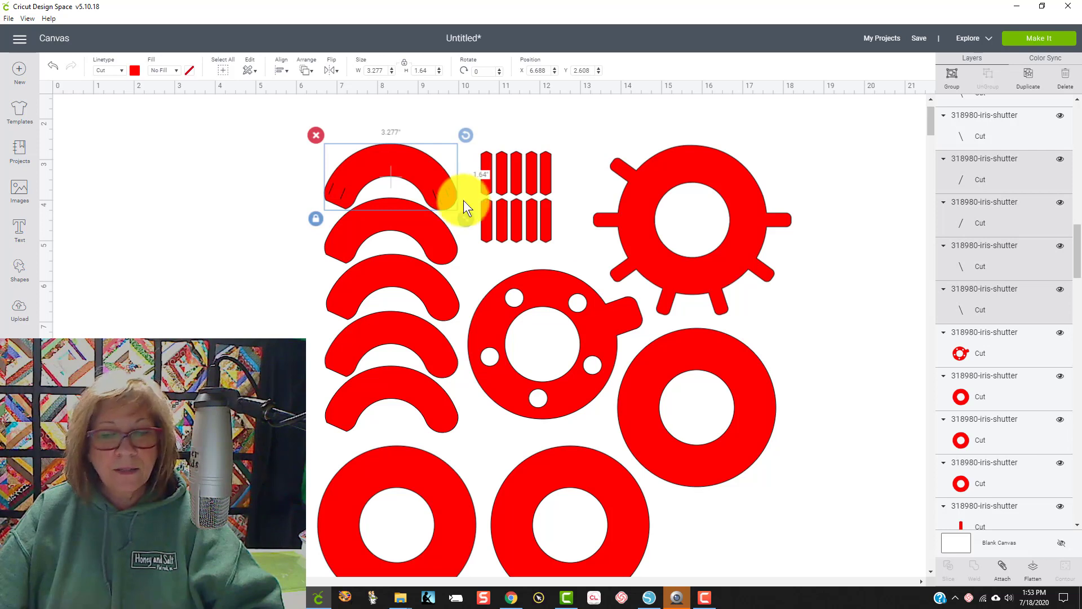
{"action": "left_click", "coordinate": [1003, 567]}
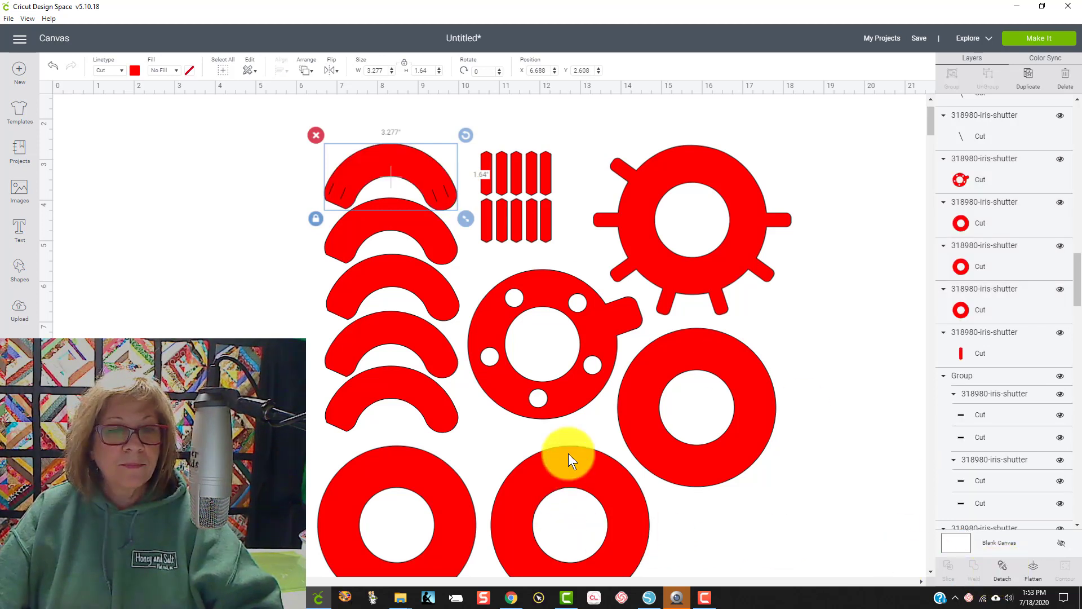
Step: Delete the second curved blade from the column
{"action": "left_click", "coordinate": [421, 231]}
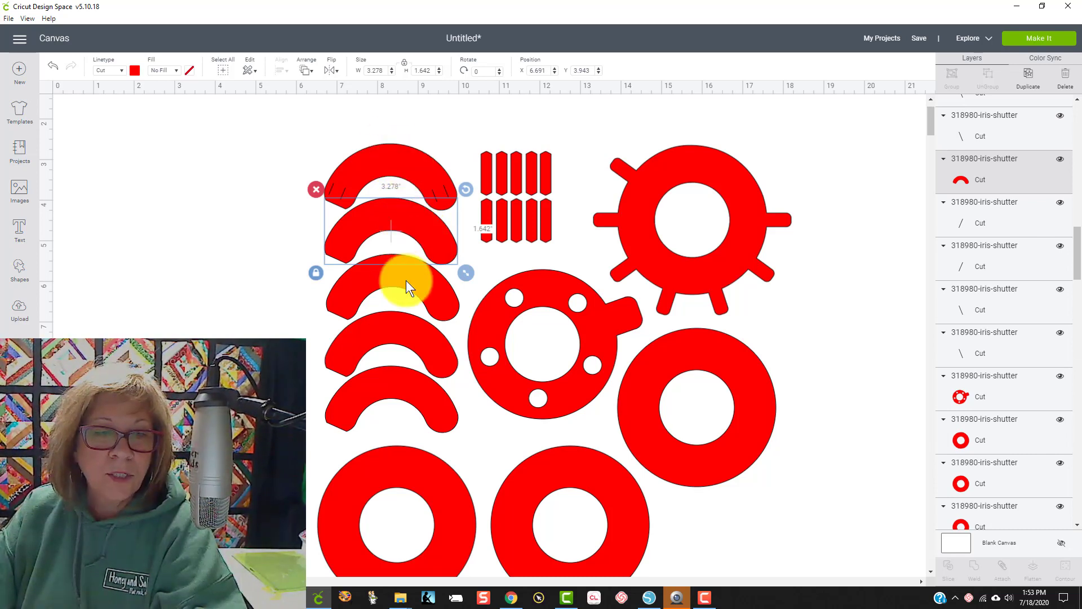
{"action": "key", "text": "Delete"}
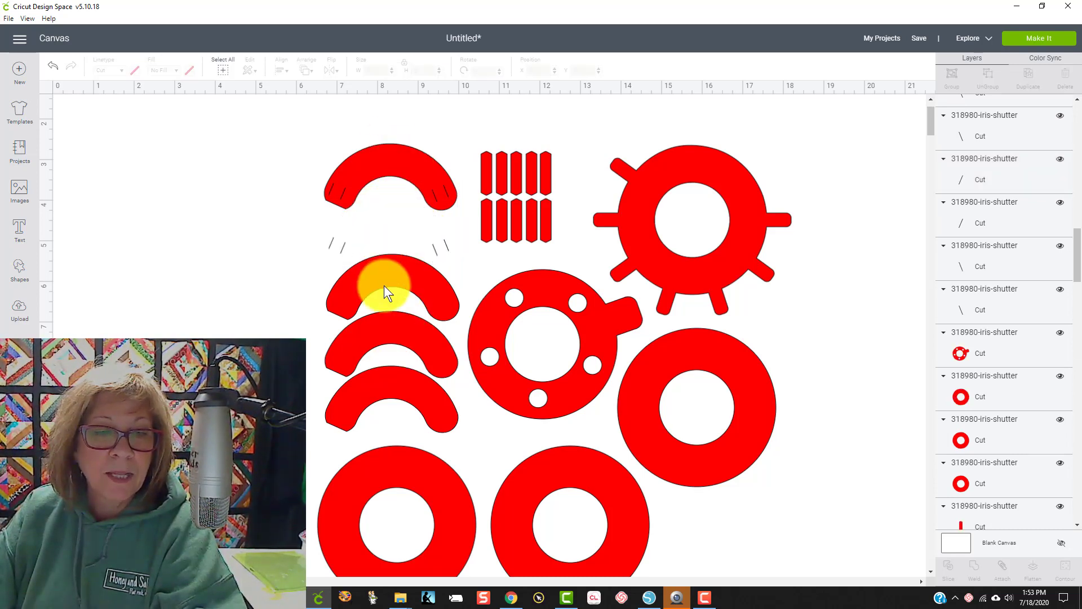
{"action": "left_click", "coordinate": [363, 267]}
{"action": "left_click", "coordinate": [333, 242]}
{"action": "left_click_drag", "start_coordinate": [316, 225], "coordinate": [466, 453]}
{"action": "key", "text": "Delete"}
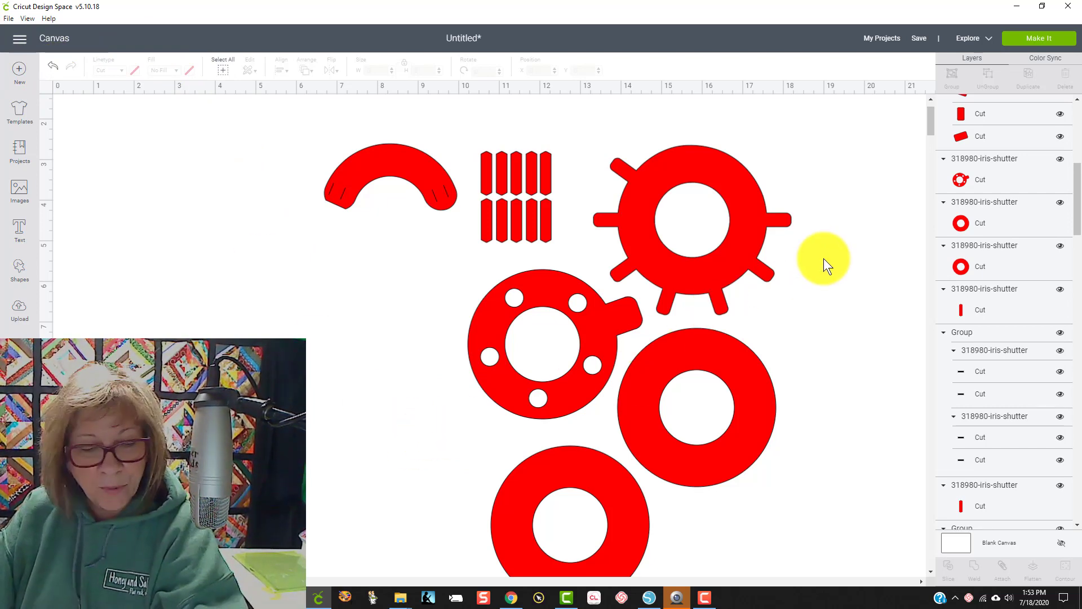
{"action": "left_click", "coordinate": [52, 67]}
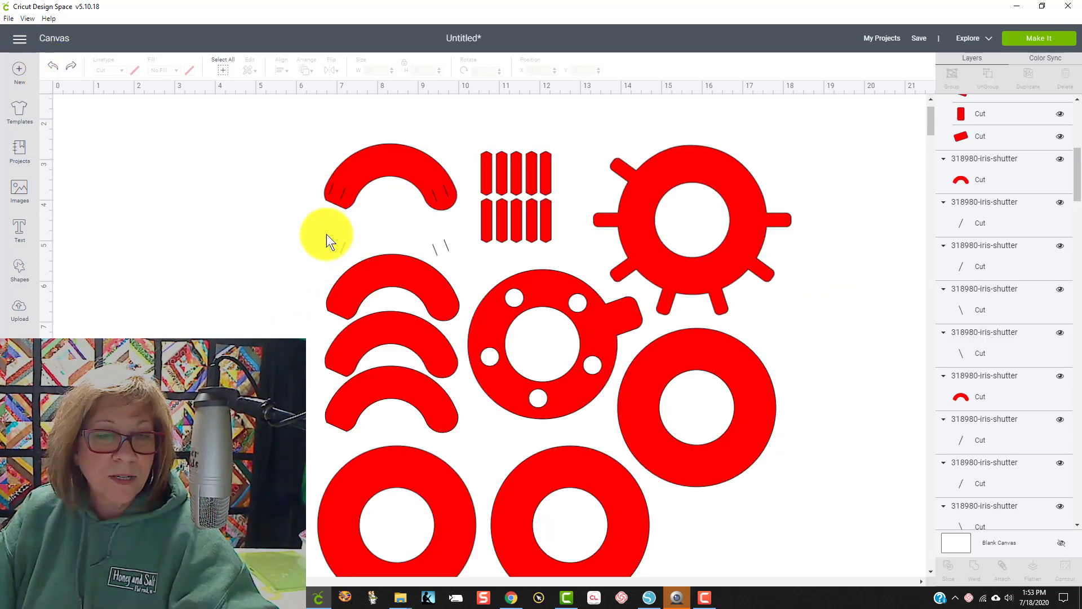
Step: Delete the three remaining unattached curved blades and all leftover slit lines, keeping the attached blade and every ring
{"action": "left_click_drag", "start_coordinate": [327, 225], "coordinate": [462, 431]}
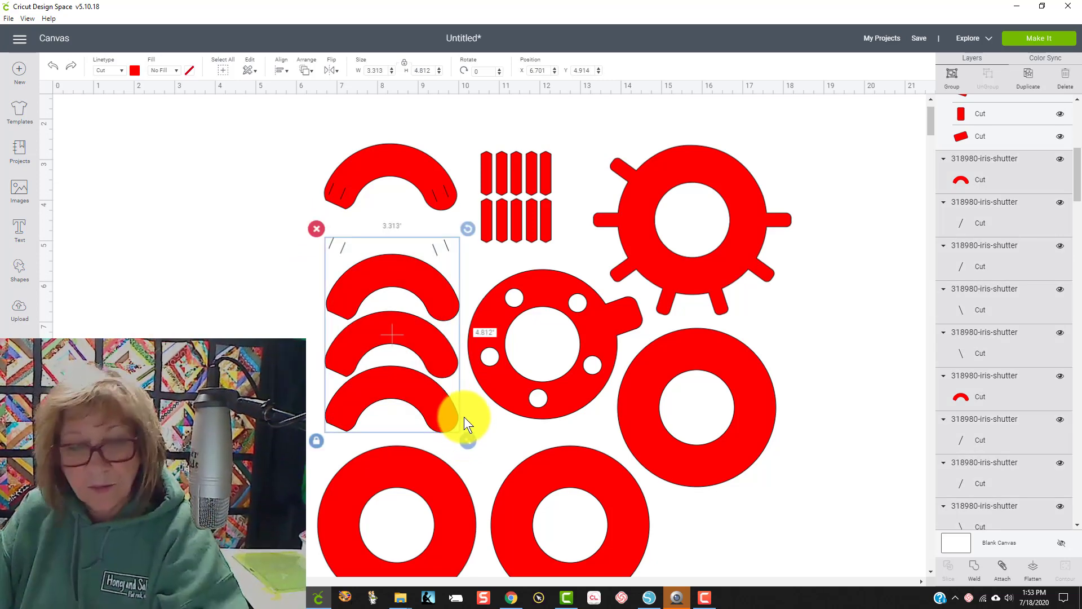
{"action": "key", "text": "Delete"}
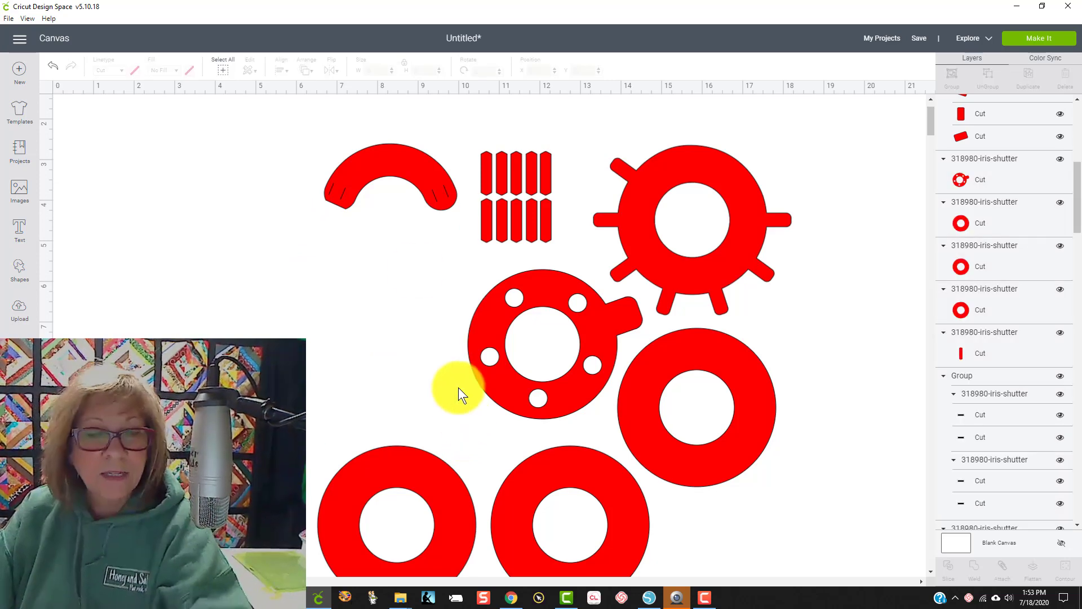
Step: Duplicate the attached curved blade with its slits to make a set of five blades
{"action": "left_click", "coordinate": [428, 181]}
{"action": "left_click", "coordinate": [332, 70]}
{"action": "left_click", "coordinate": [339, 90]}
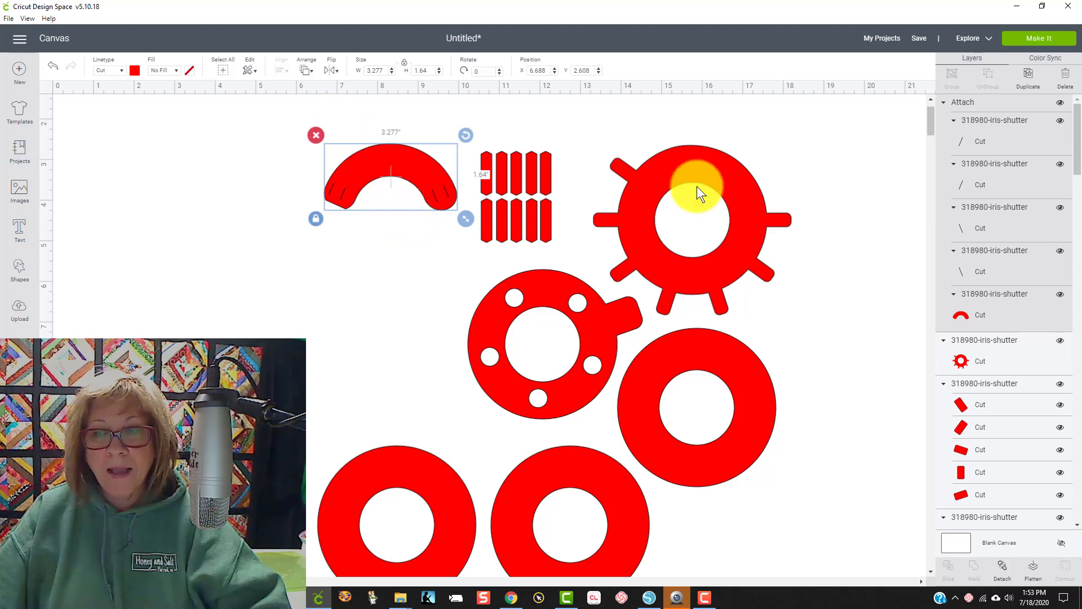
{"action": "left_click", "coordinate": [1030, 79]}
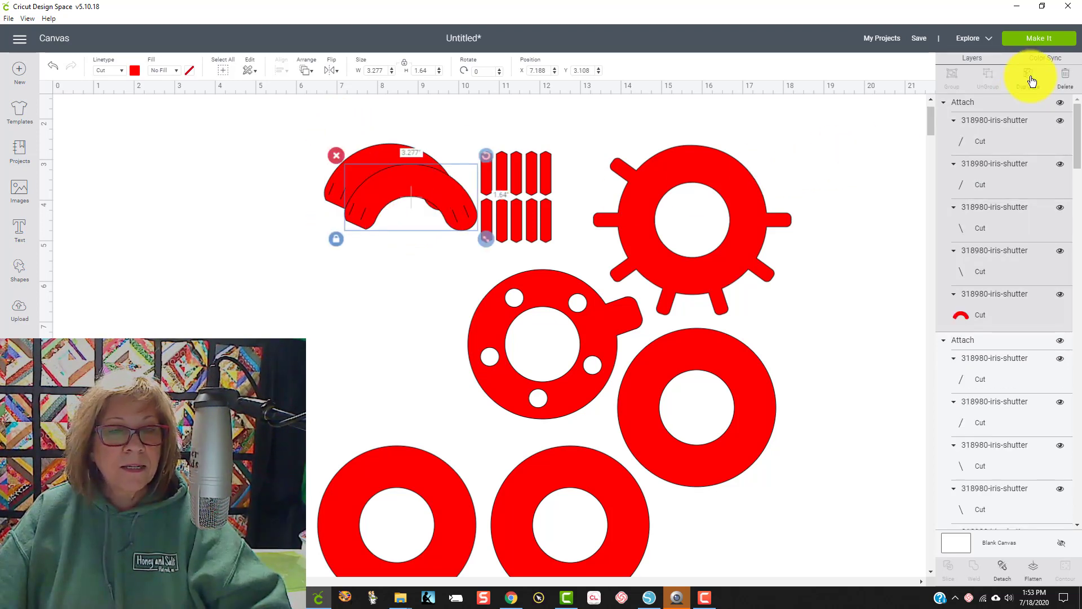
{"action": "left_click", "coordinate": [1031, 80]}
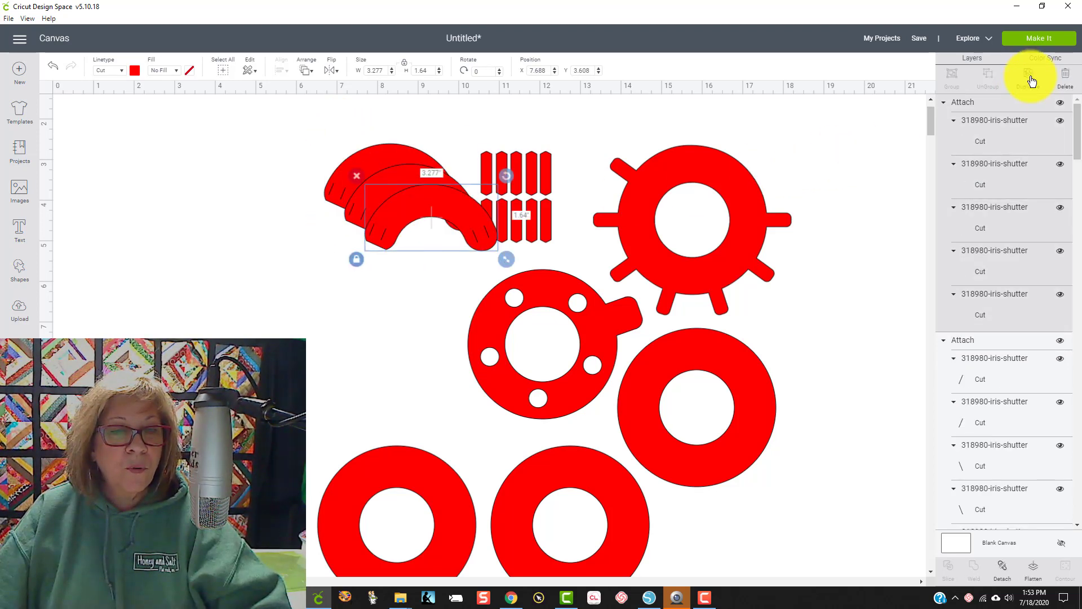
{"action": "left_click", "coordinate": [1031, 80]}
Step: Move the blade copies away from the small strips into a loose overlapping stack beside them
{"action": "left_click_drag", "start_coordinate": [495, 253], "coordinate": [350, 268]}
{"action": "left_click_drag", "start_coordinate": [424, 231], "coordinate": [314, 219]}
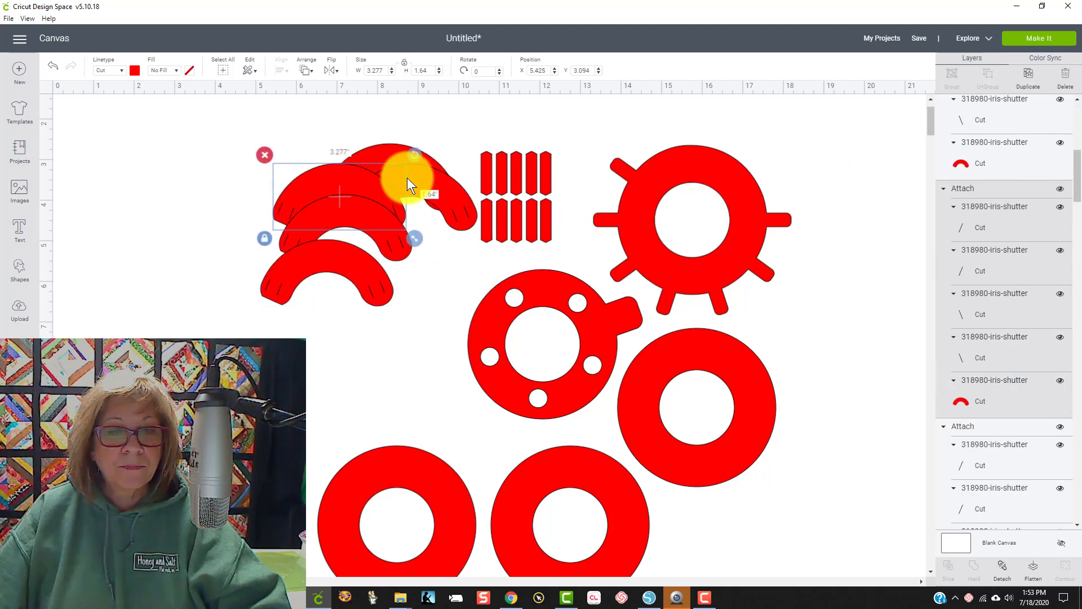
{"action": "left_click_drag", "start_coordinate": [407, 177], "coordinate": [333, 128]}
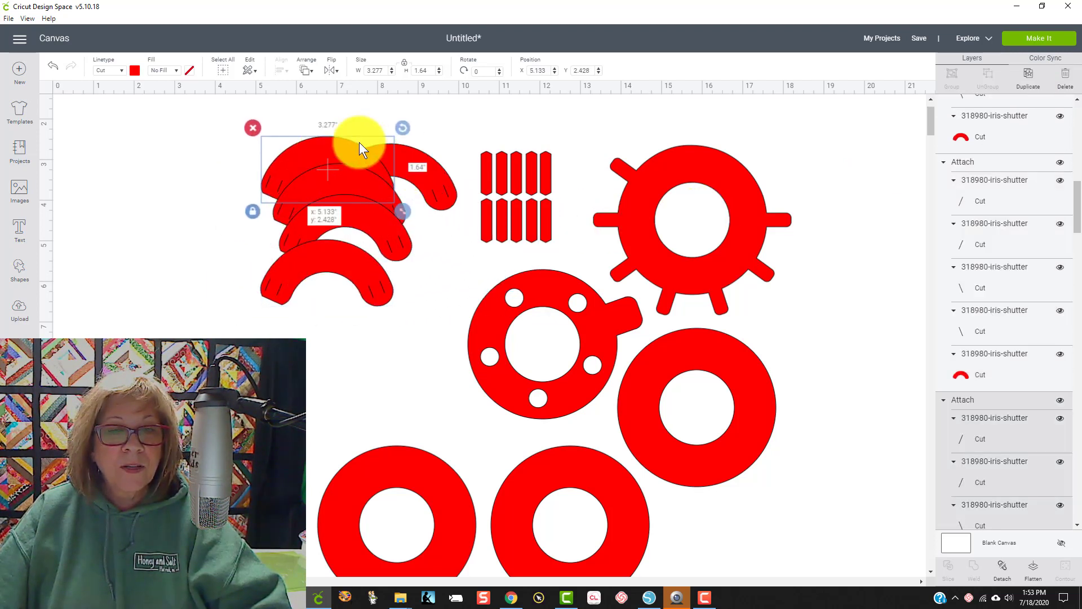
Step: Send the last small strip in the upper row to the back so its slit lines show
{"action": "left_click", "coordinate": [545, 178]}
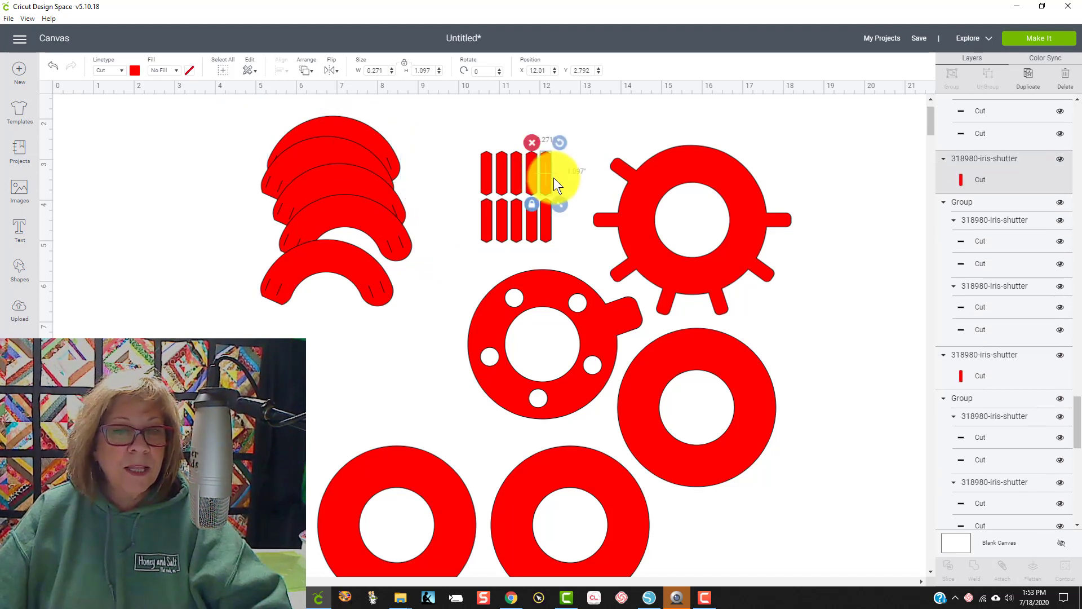
{"action": "right_click", "coordinate": [549, 173]}
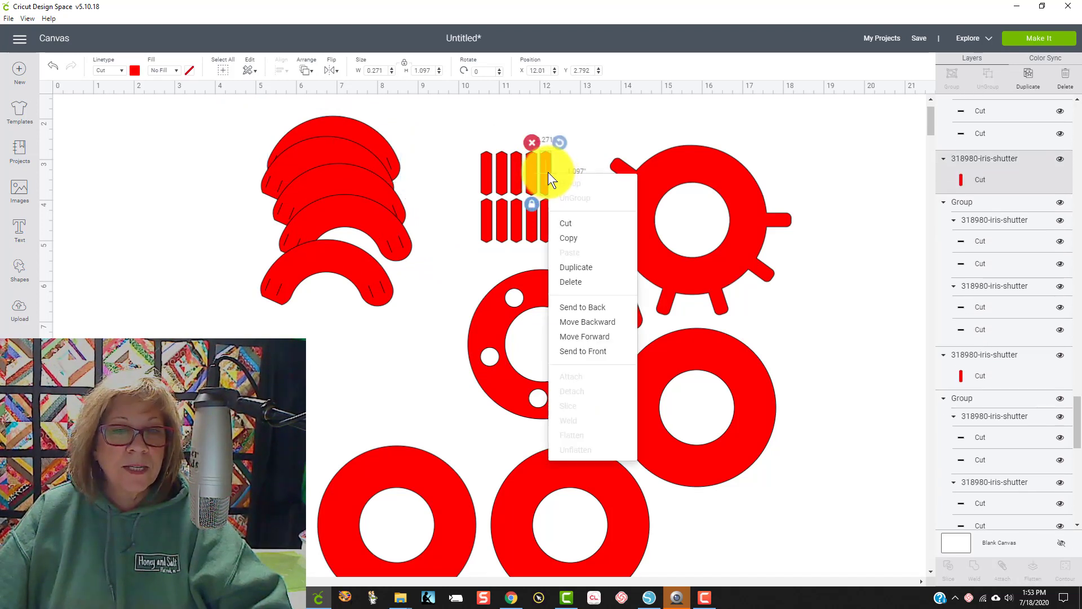
{"action": "left_click", "coordinate": [589, 311]}
{"action": "left_click", "coordinate": [570, 264]}
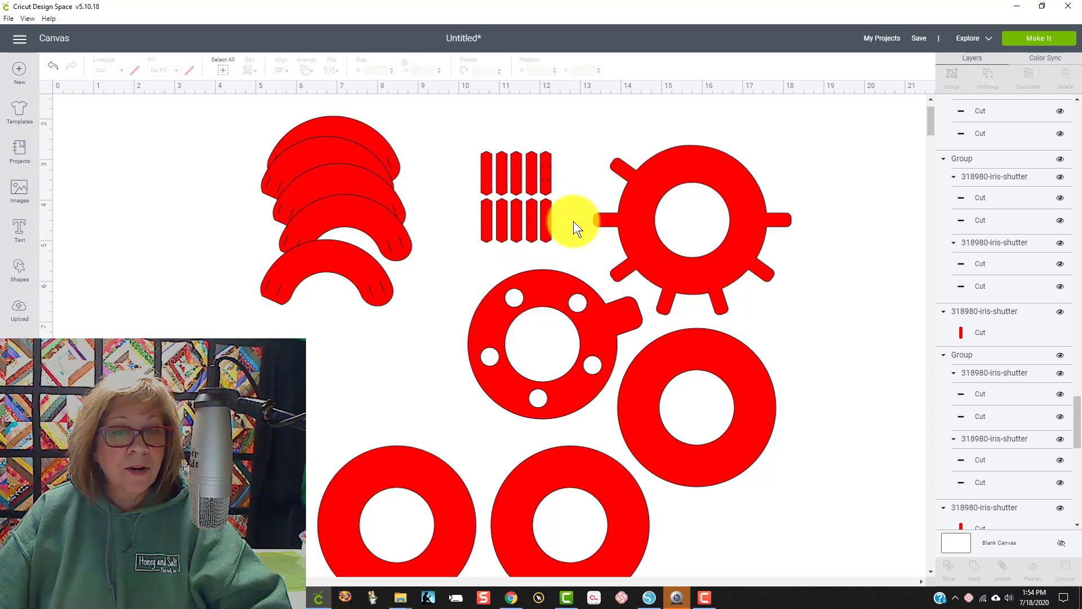
Step: Delete the lower row of small strips, their leftover slit lines and the other four upper strips, keeping only the one with visible slits
{"action": "left_click_drag", "start_coordinate": [529, 233], "coordinate": [459, 222]}
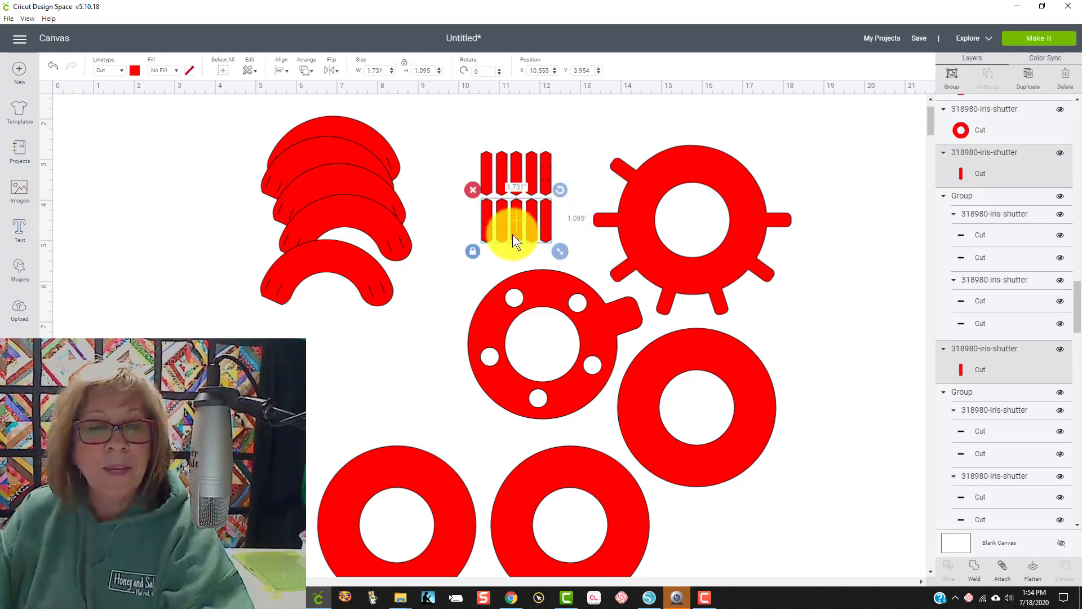
{"action": "key", "text": "Delete"}
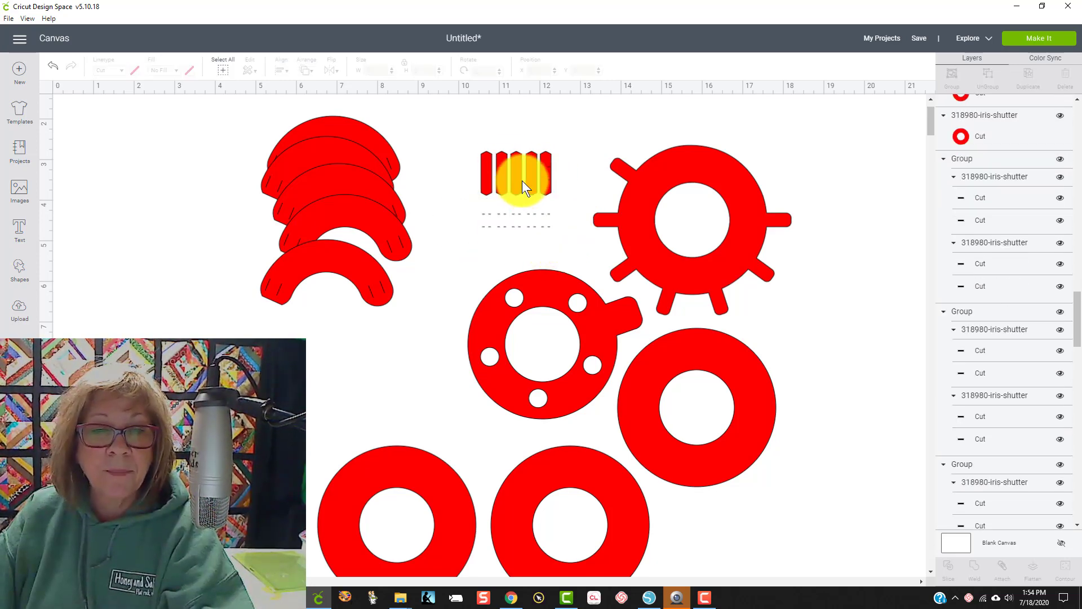
{"action": "left_click_drag", "start_coordinate": [469, 198], "coordinate": [560, 244]}
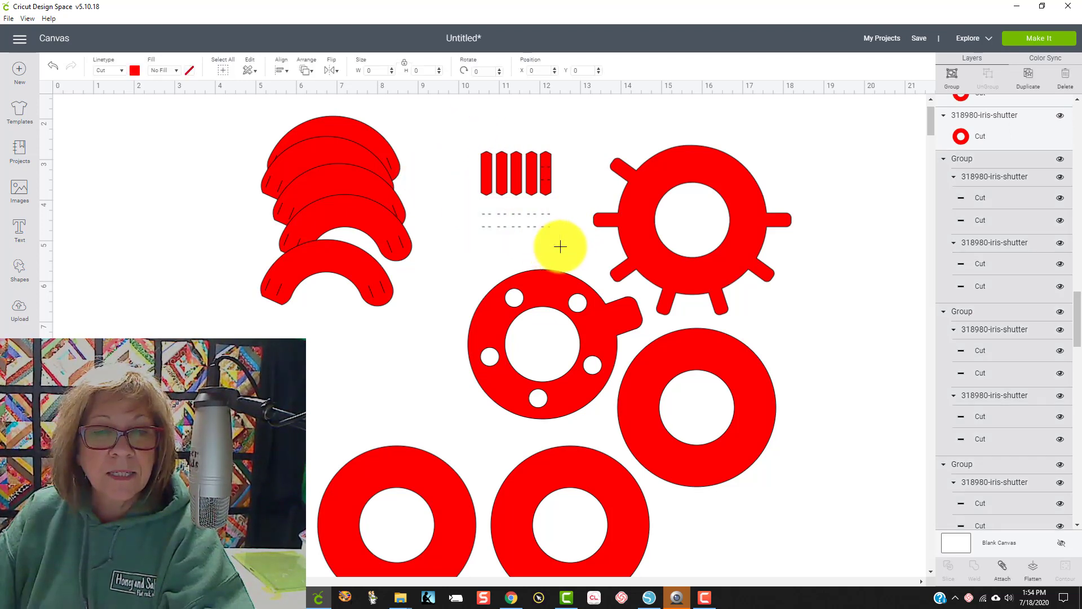
{"action": "key", "text": "Delete"}
{"action": "left_click_drag", "start_coordinate": [466, 128], "coordinate": [537, 213]}
{"action": "key", "text": "Delete"}
{"action": "left_click_drag", "start_coordinate": [477, 157], "coordinate": [539, 200]}
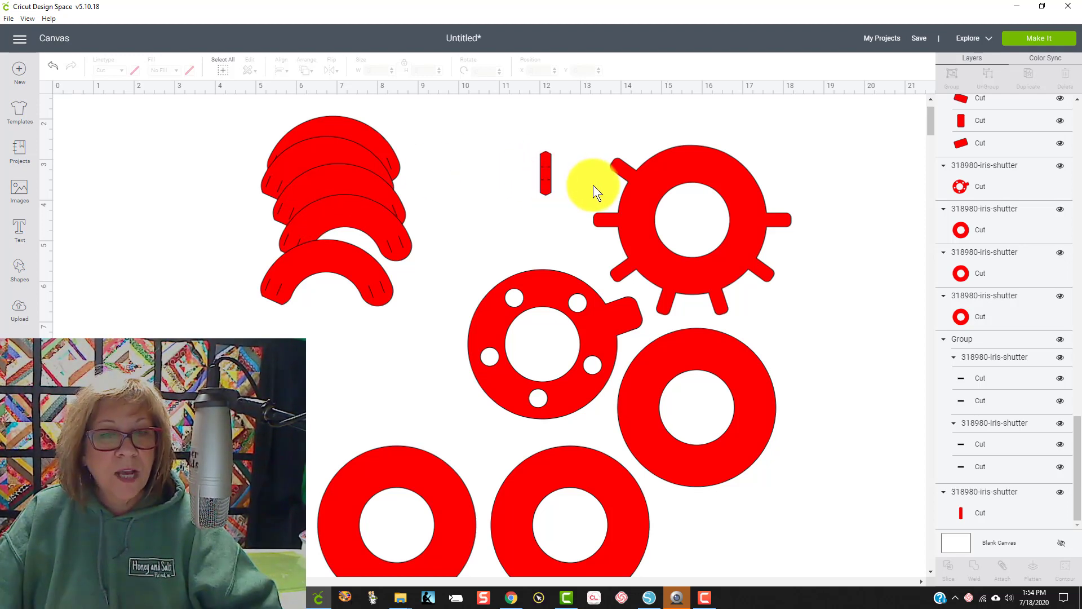
Step: Change the linetype of the grouped slit lines on the remaining small strip from Cut to Score
{"action": "left_click", "coordinate": [543, 167]}
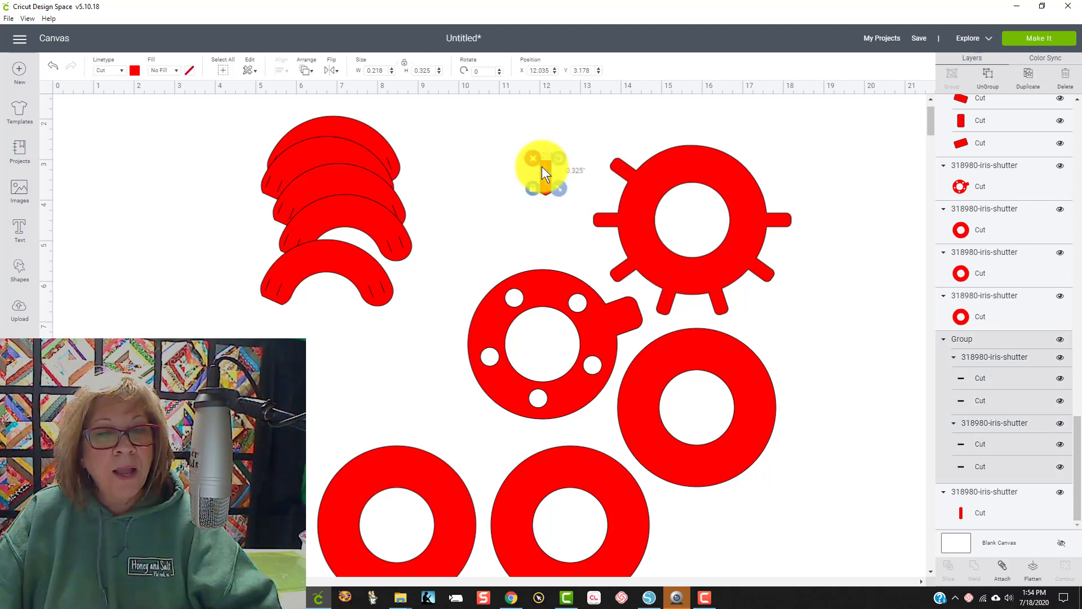
{"action": "left_click", "coordinate": [124, 70]}
{"action": "left_click", "coordinate": [114, 113]}
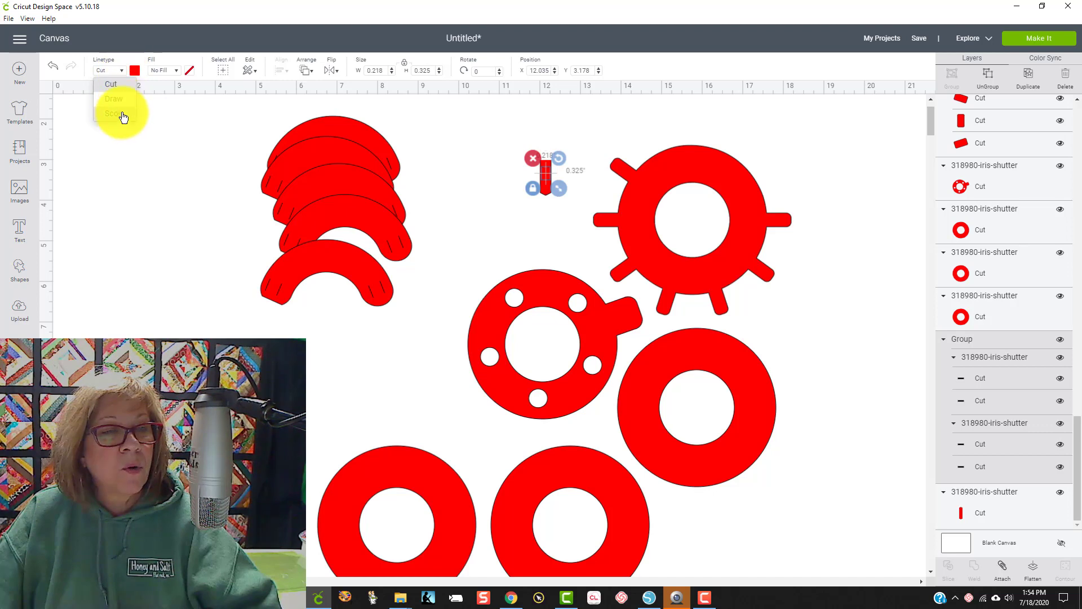
{"action": "left_click", "coordinate": [500, 195]}
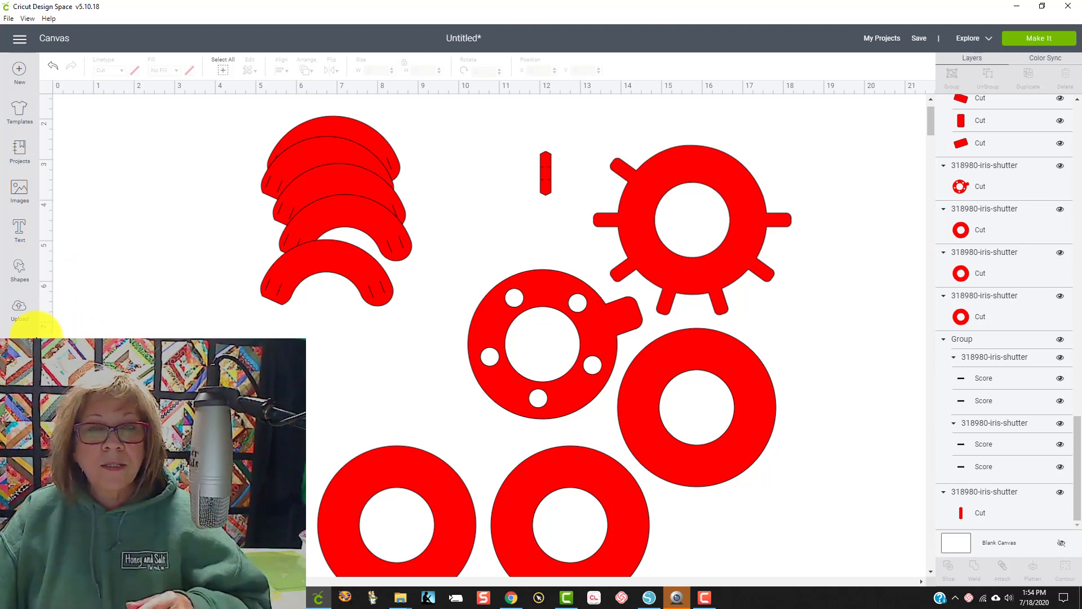
Step: Add a score line shape, rotate it 90°, shorten it to about 0.389 in and lay it across the strip's upper slit line
{"action": "left_click", "coordinate": [23, 269]}
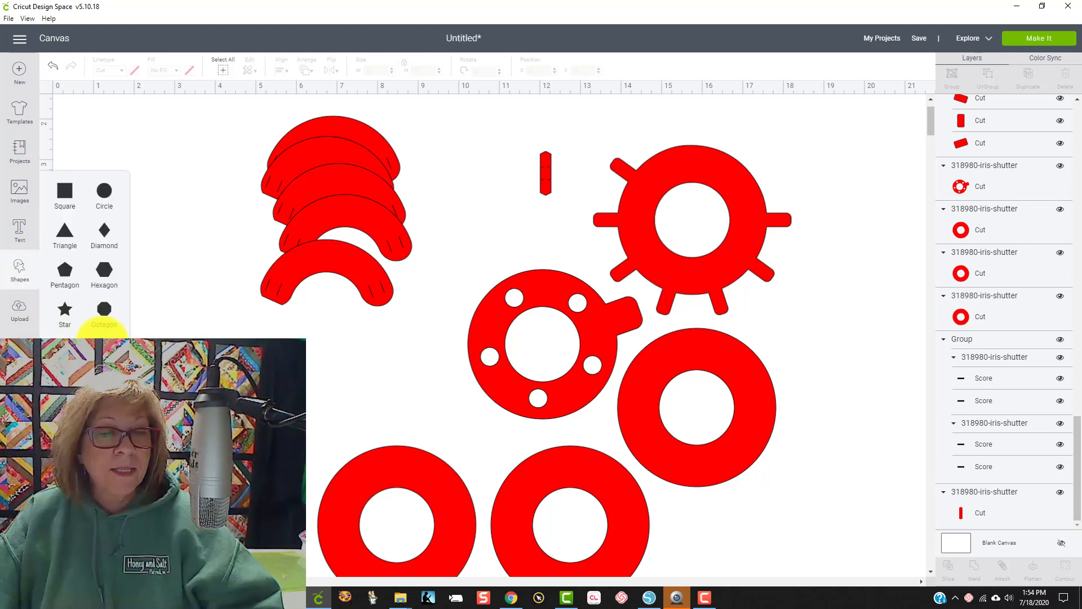
{"action": "left_click", "coordinate": [97, 320]}
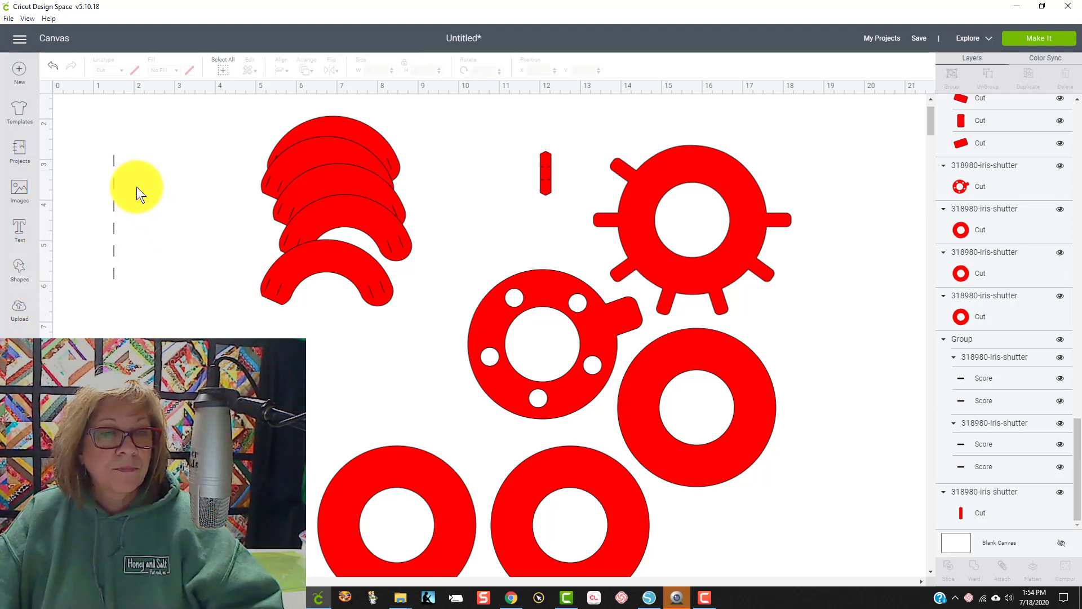
{"action": "left_click", "coordinate": [115, 164]}
{"action": "left_click_drag", "start_coordinate": [122, 288], "coordinate": [501, 171]}
{"action": "left_click_drag", "start_coordinate": [540, 137], "coordinate": [559, 207]}
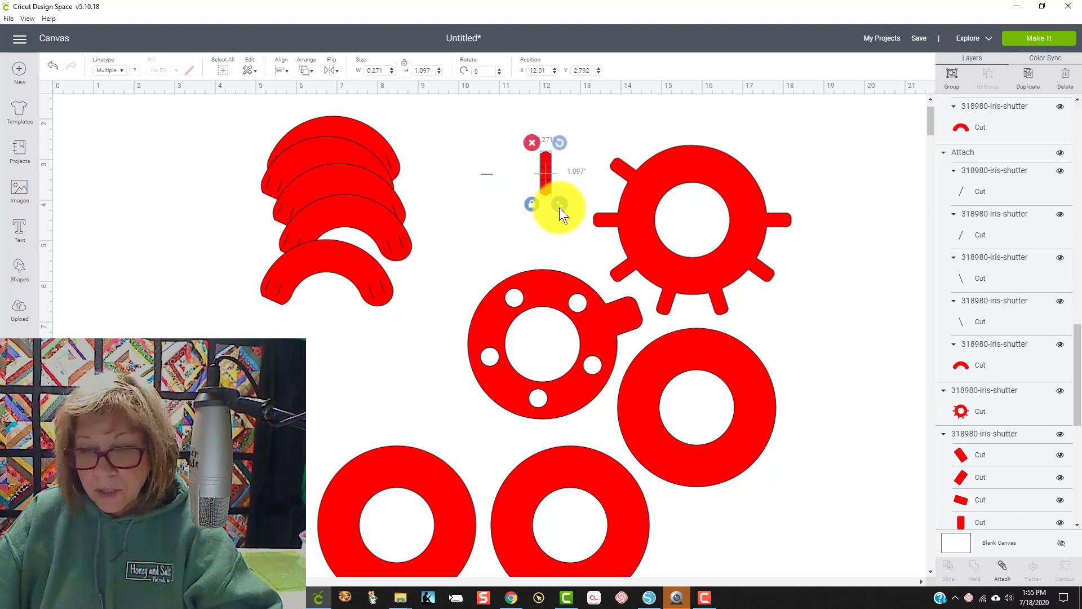
{"action": "left_click", "coordinate": [484, 173]}
{"action": "left_click_drag", "start_coordinate": [484, 173], "coordinate": [541, 166]}
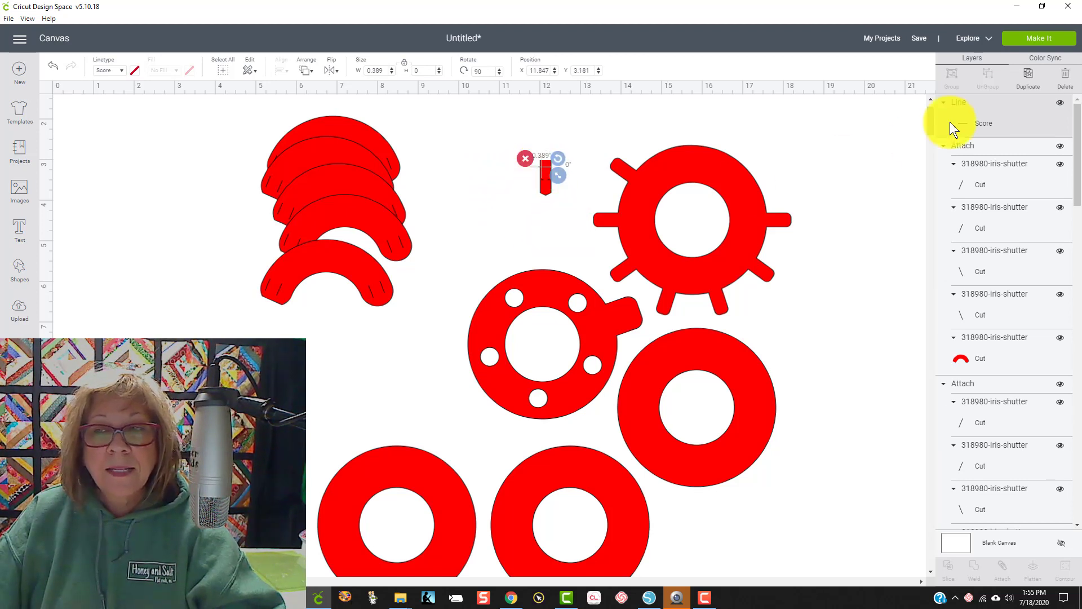
Step: Duplicate the short score line and place the copy exactly over the strip's lower slit line
{"action": "left_click", "coordinate": [1018, 82]}
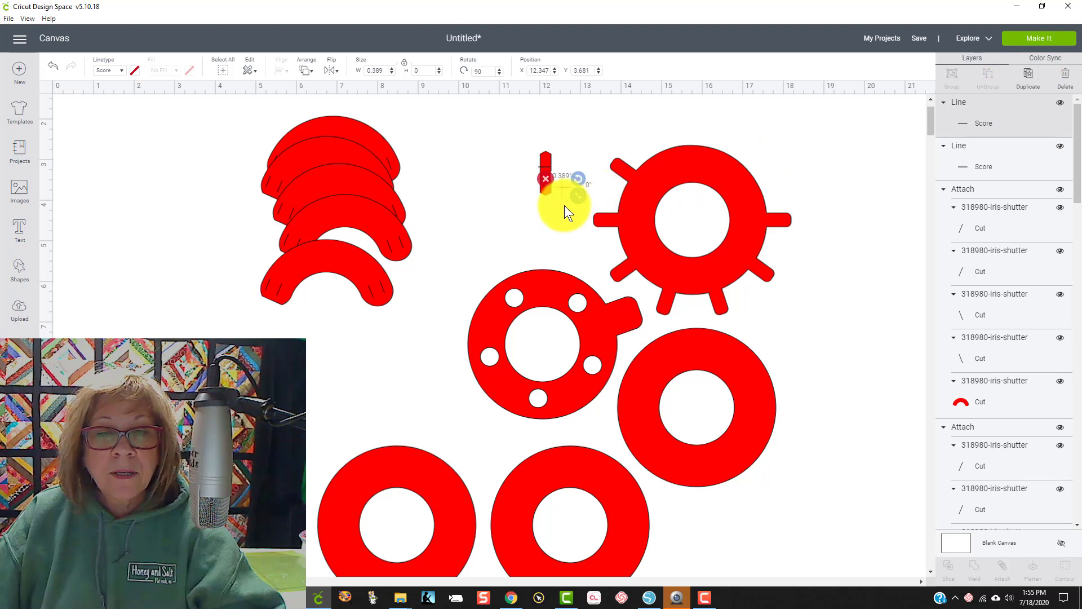
{"action": "left_click", "coordinate": [570, 192]}
{"action": "left_click", "coordinate": [564, 188]}
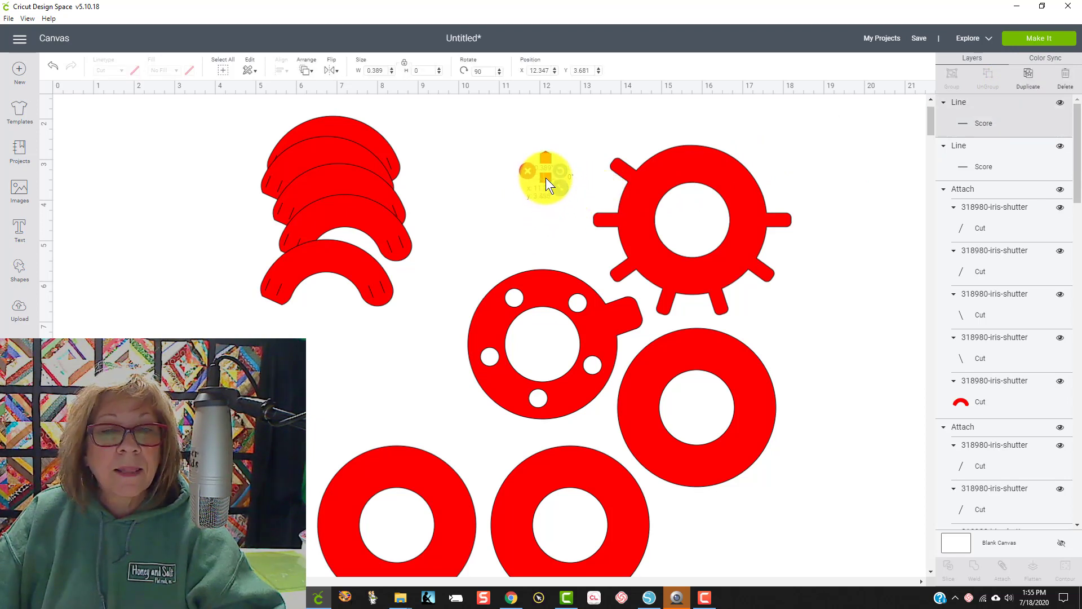
{"action": "left_click_drag", "start_coordinate": [546, 180], "coordinate": [546, 179]}
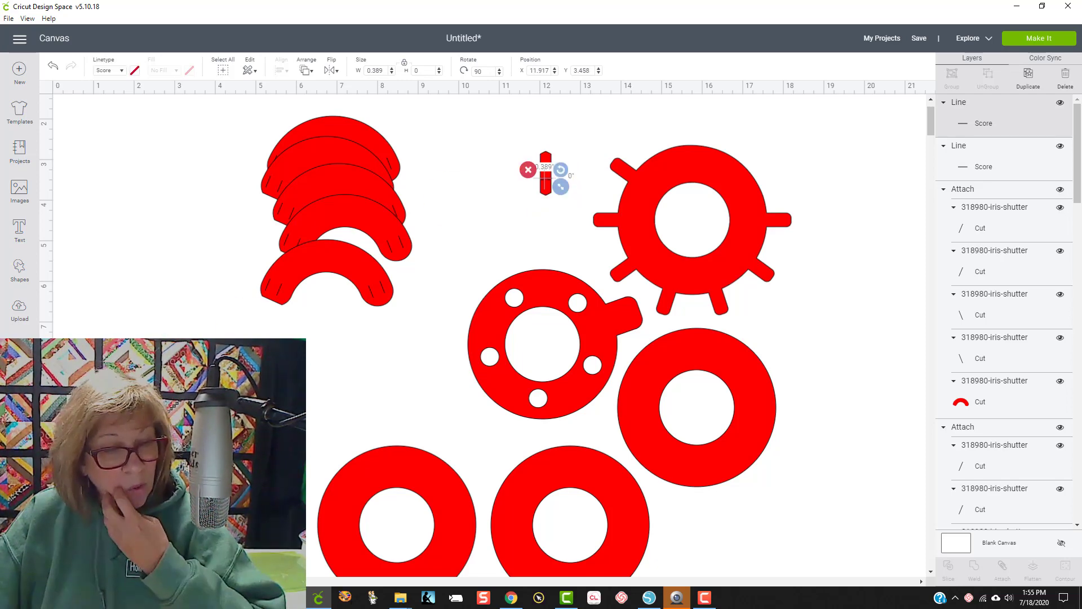
{"action": "key", "text": "ctrl+plus"}
{"action": "key", "text": "ctrl+plus"}
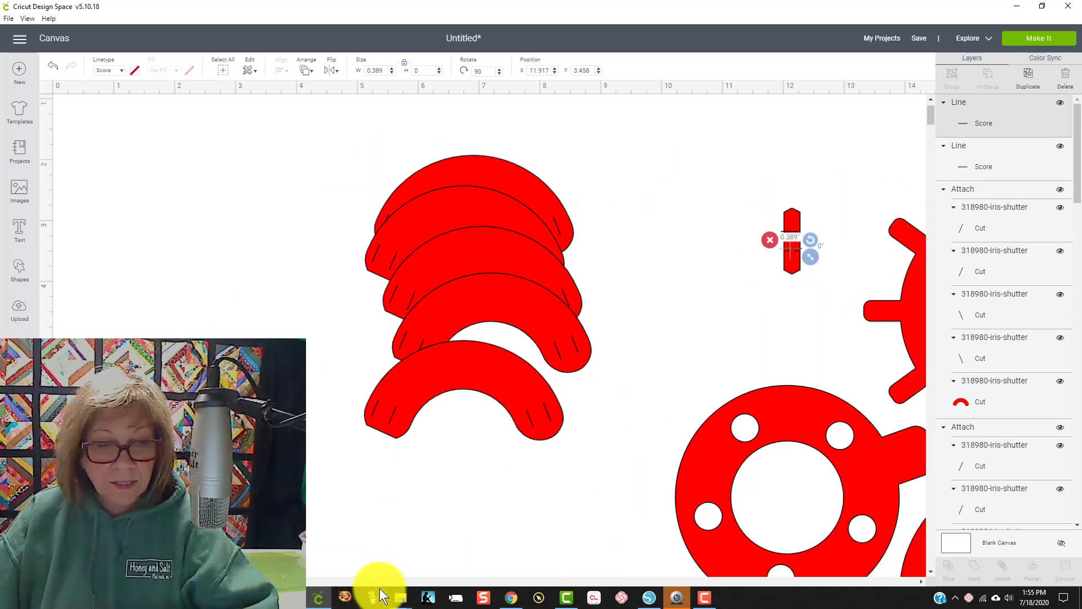
{"action": "scroll", "coordinate": [490, 332], "scroll_direction": "right", "scroll_amount": 6}
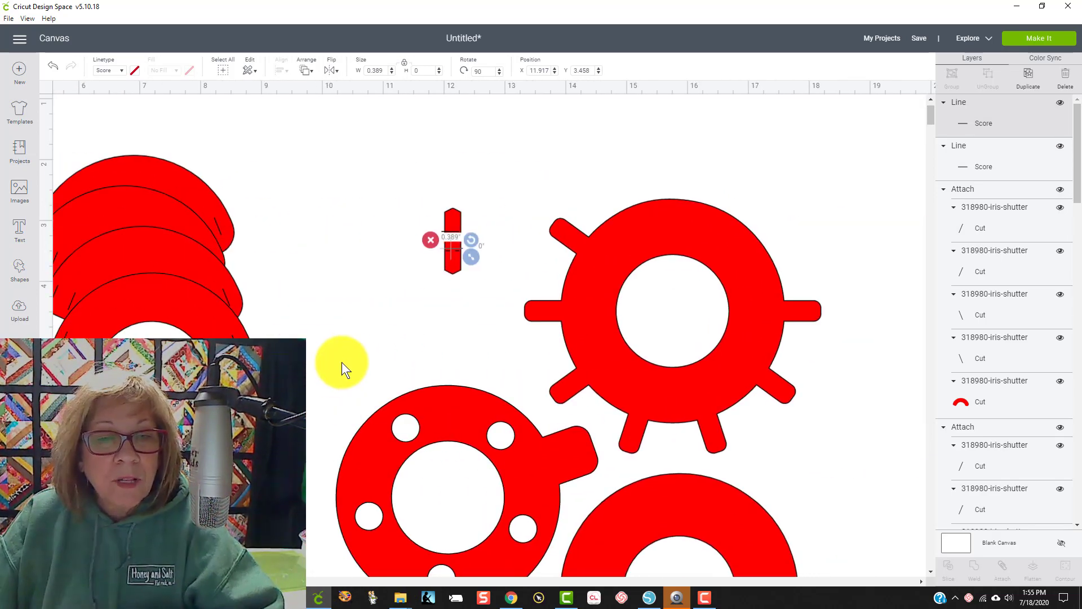
{"action": "left_click", "coordinate": [359, 337]}
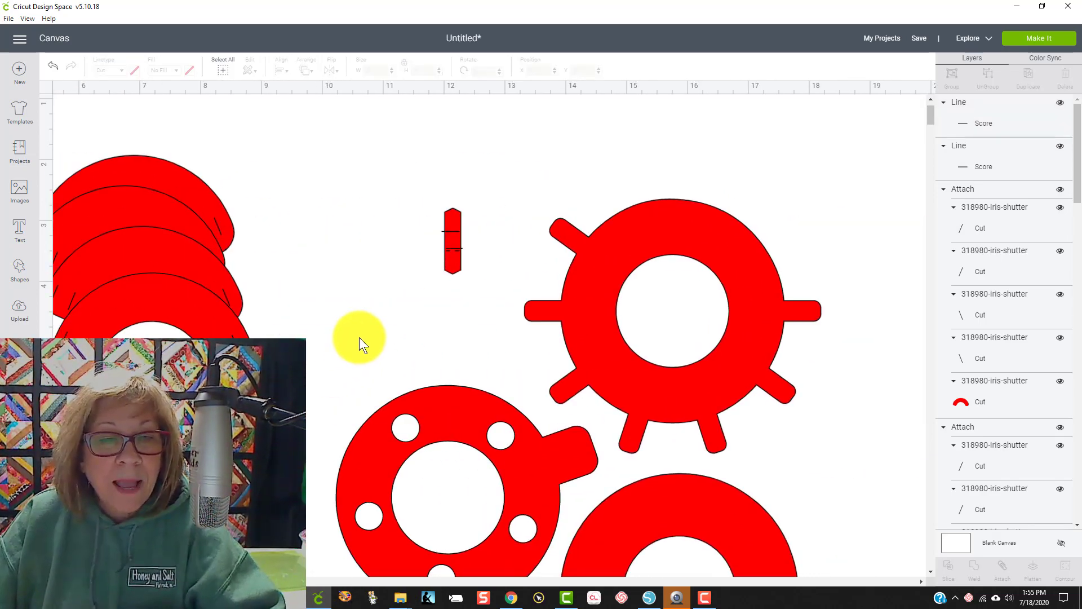
{"action": "left_click", "coordinate": [451, 248]}
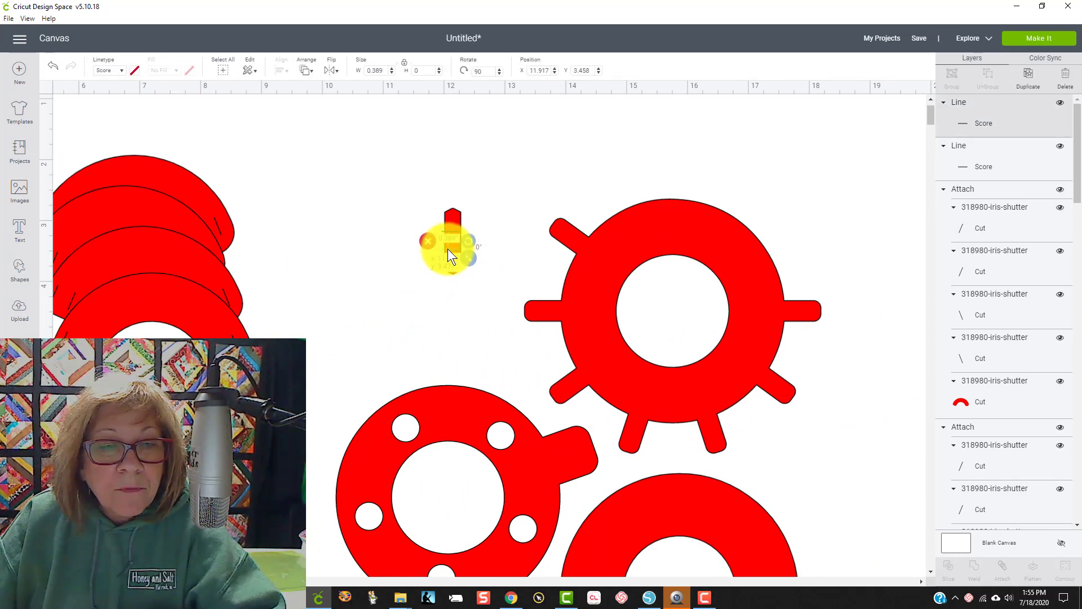
{"action": "left_click", "coordinate": [448, 249], "text": "shift"}
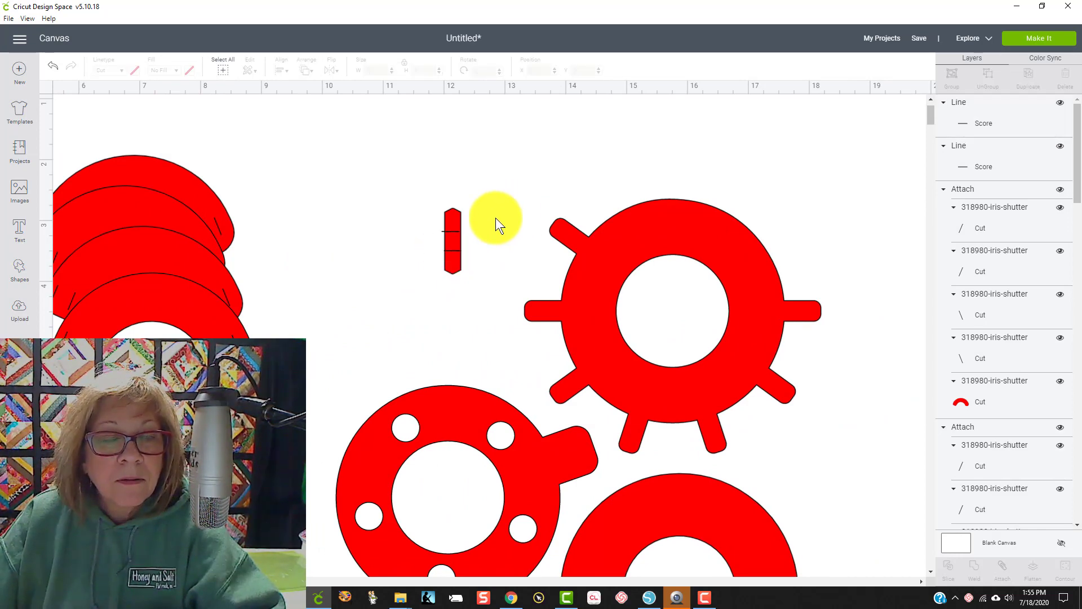
Step: Hide all four original slit lines in the strip's group, leaving the two new score lines visible
{"action": "scroll", "coordinate": [524, 236], "scroll_direction": "up", "scroll_amount": 2}
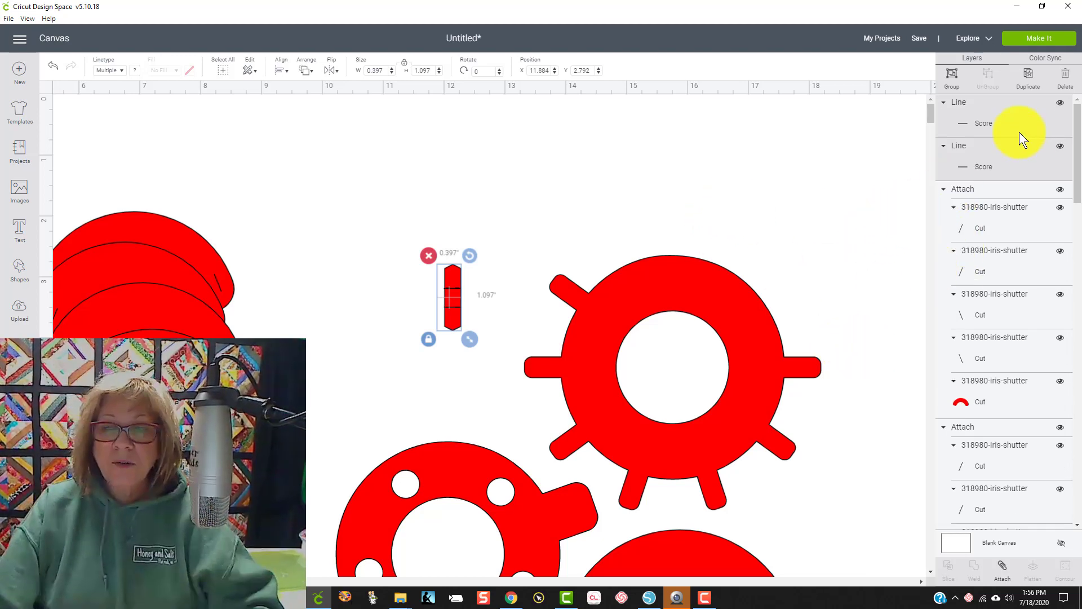
{"action": "scroll", "coordinate": [1023, 353], "scroll_direction": "down", "scroll_amount": 5}
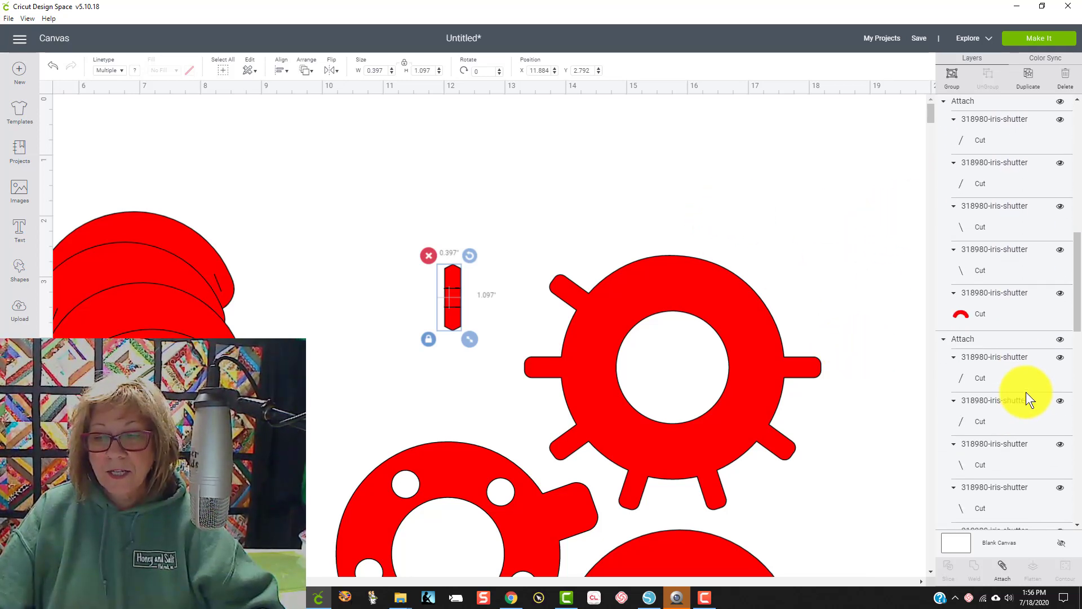
{"action": "scroll", "coordinate": [1032, 404], "scroll_direction": "down", "scroll_amount": 5}
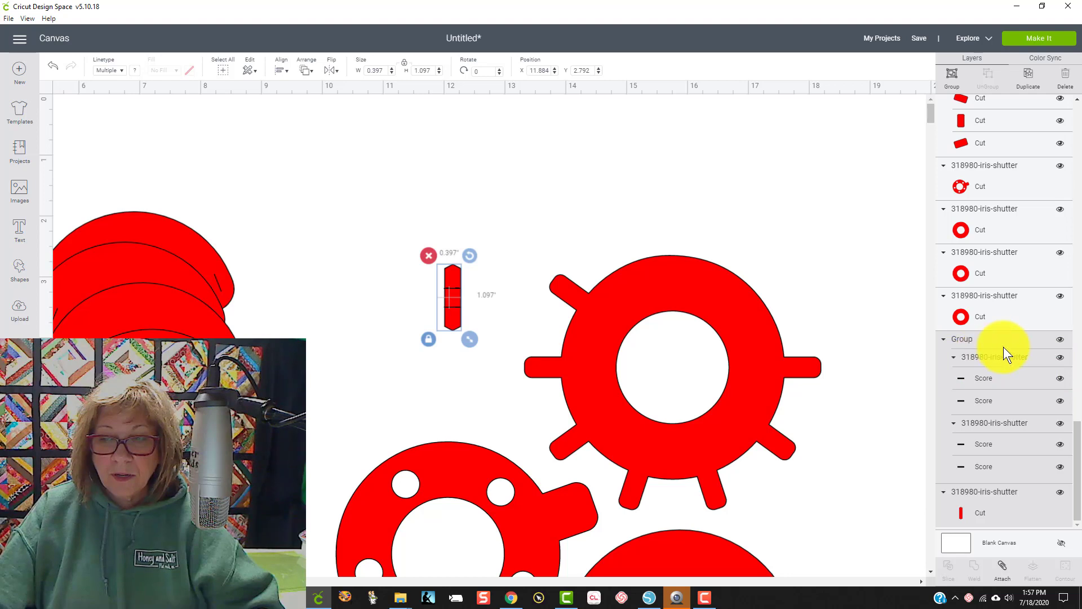
{"action": "left_click", "coordinate": [1064, 383]}
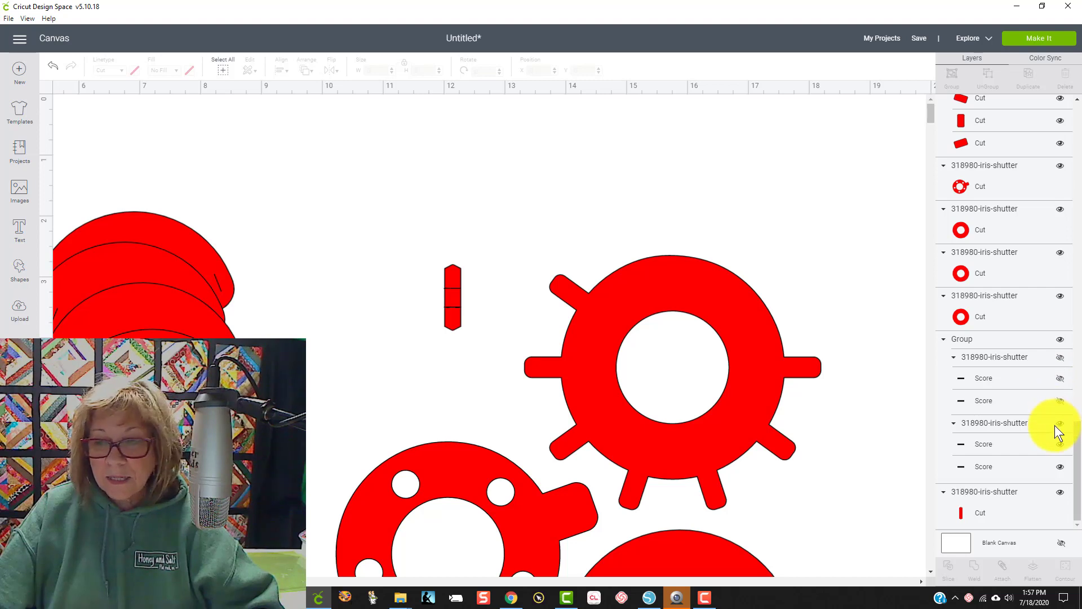
{"action": "left_click", "coordinate": [1062, 464]}
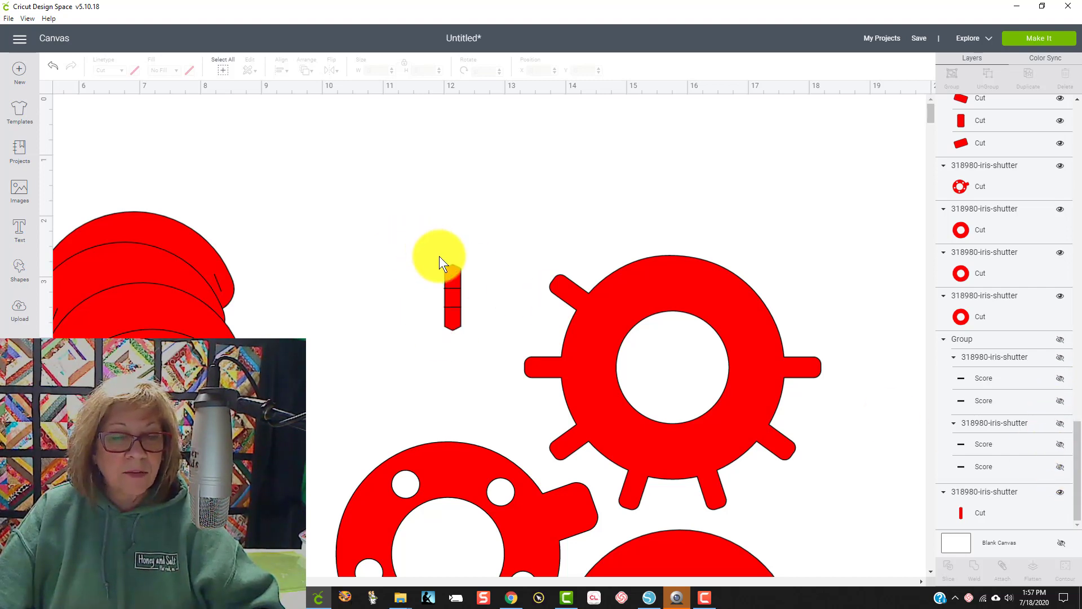
Step: Attach the two new score lines to the small strip
{"action": "left_click_drag", "start_coordinate": [420, 244], "coordinate": [476, 360]}
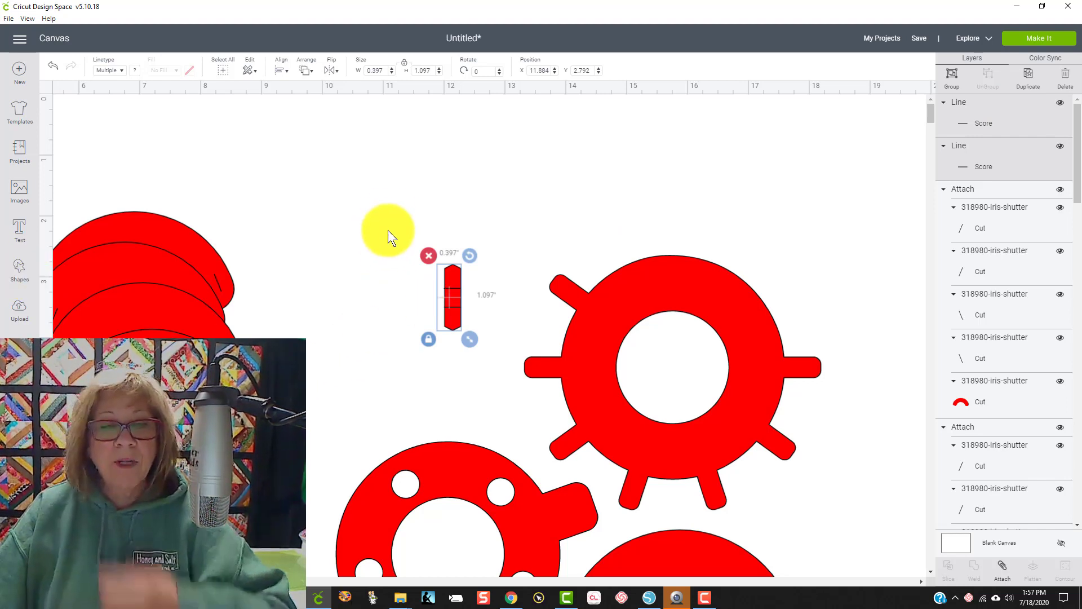
{"action": "left_click", "coordinate": [426, 248]}
{"action": "left_click_drag", "start_coordinate": [391, 214], "coordinate": [510, 372]}
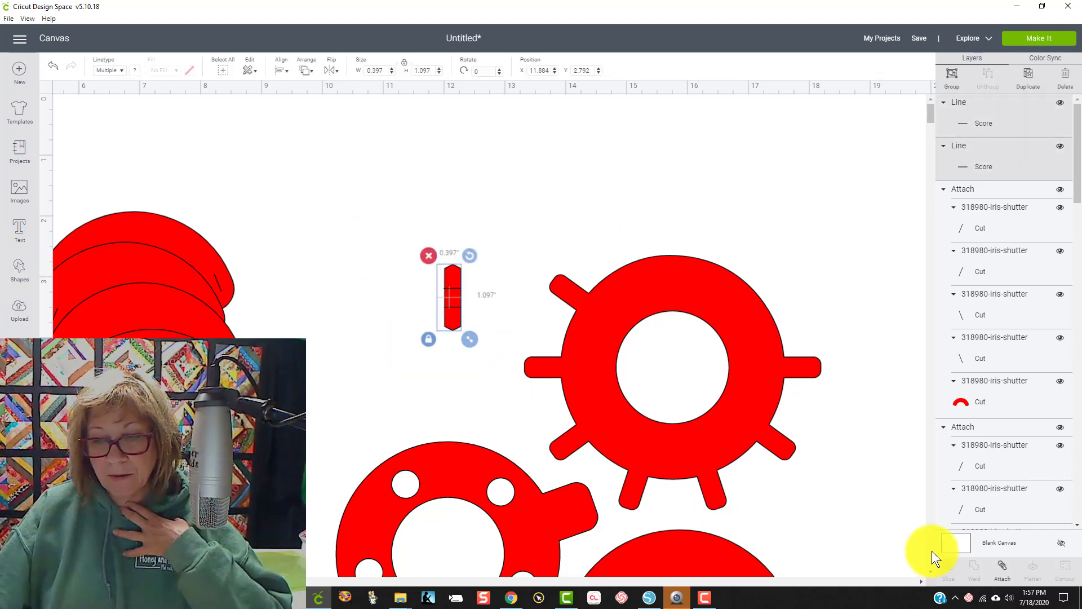
{"action": "left_click", "coordinate": [1005, 575]}
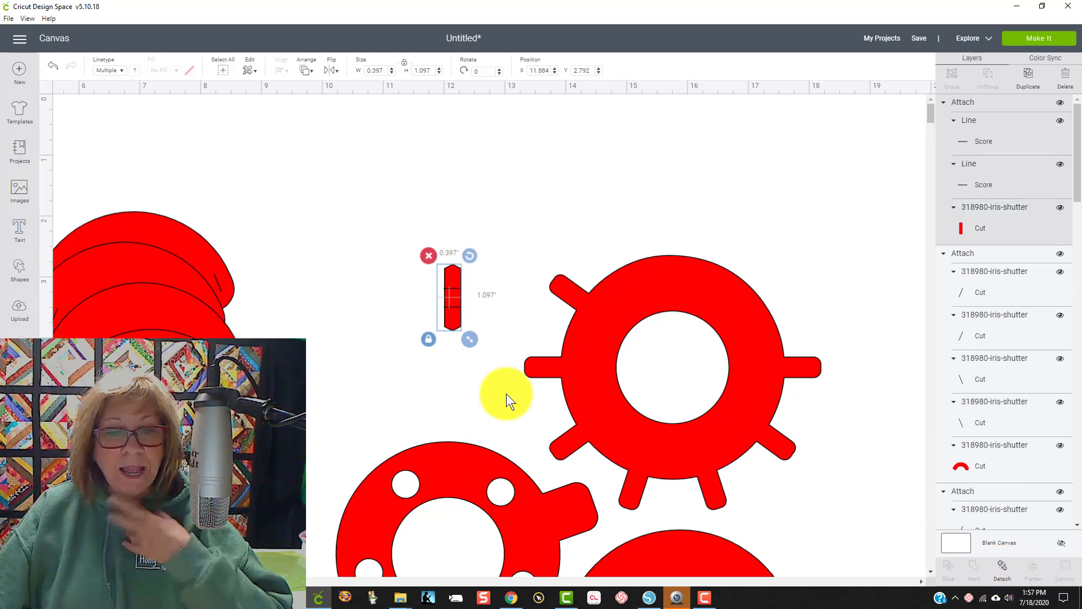
Step: Move the attached strip to the clear area above the rings and duplicate it to make five strips
{"action": "left_click_drag", "start_coordinate": [455, 293], "coordinate": [298, 158]}
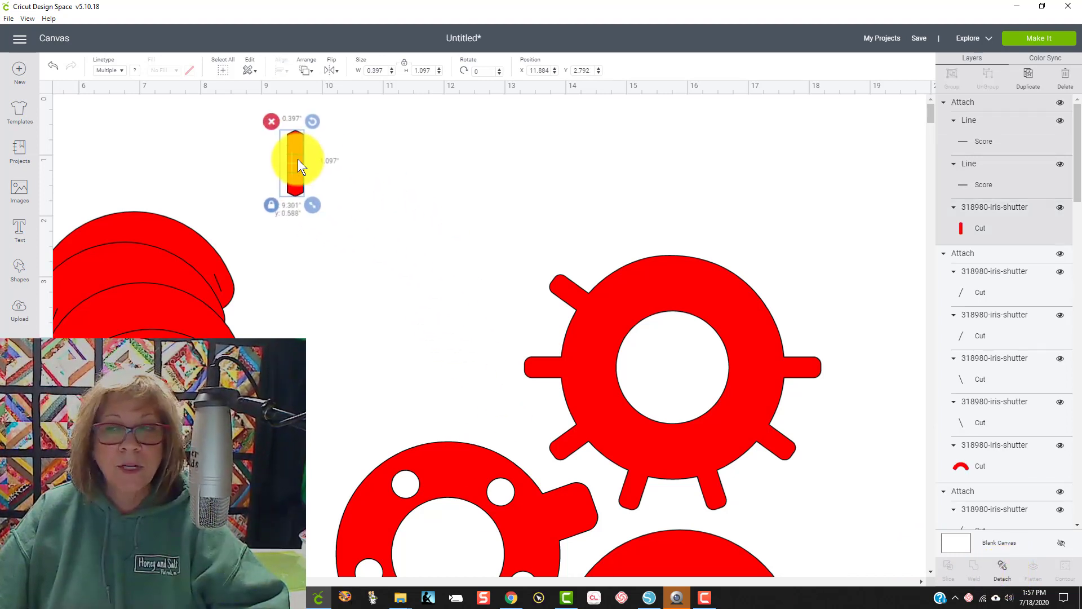
{"action": "left_click", "coordinate": [1029, 78]}
{"action": "left_click", "coordinate": [1029, 79]}
{"action": "left_click", "coordinate": [1030, 79]}
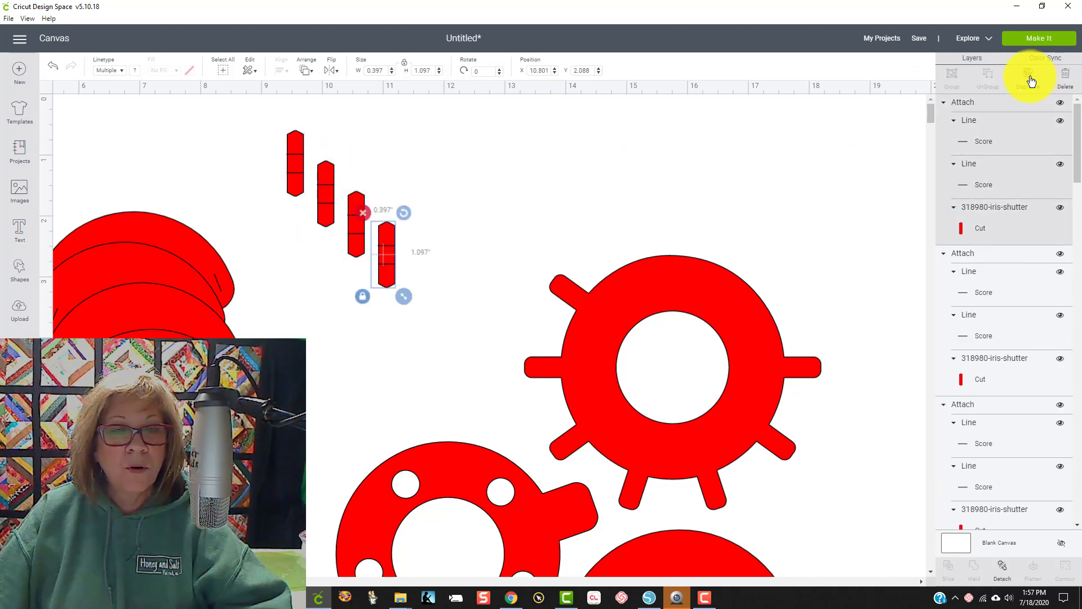
{"action": "left_click", "coordinate": [1029, 79]}
Step: Arrange the five scored strips side by side in a row and align them with Center Vertically
{"action": "left_click_drag", "start_coordinate": [330, 189], "coordinate": [330, 160]}
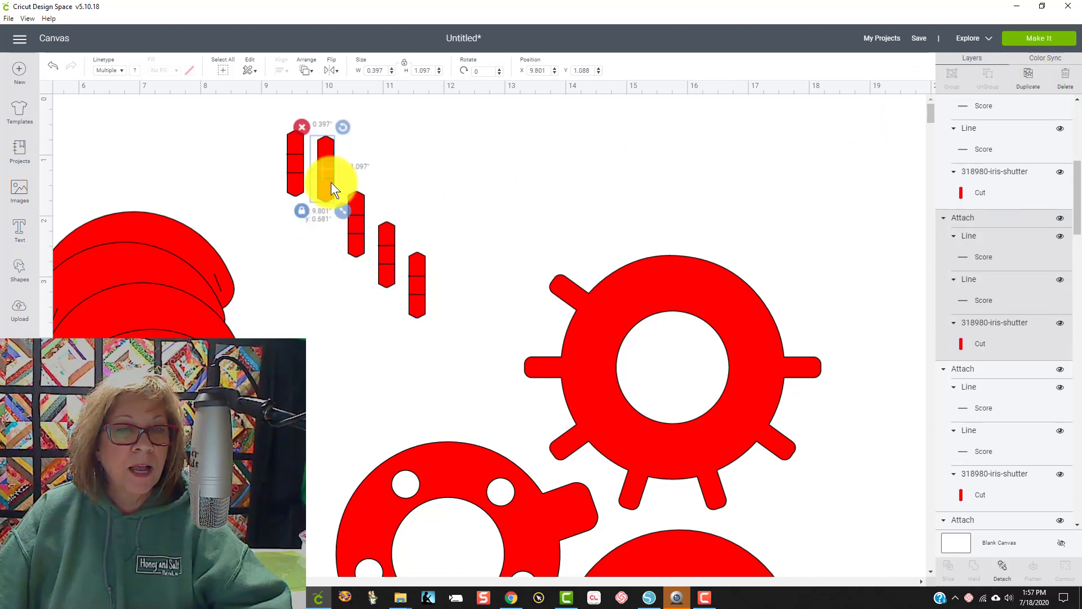
{"action": "left_click_drag", "start_coordinate": [353, 215], "coordinate": [353, 168]}
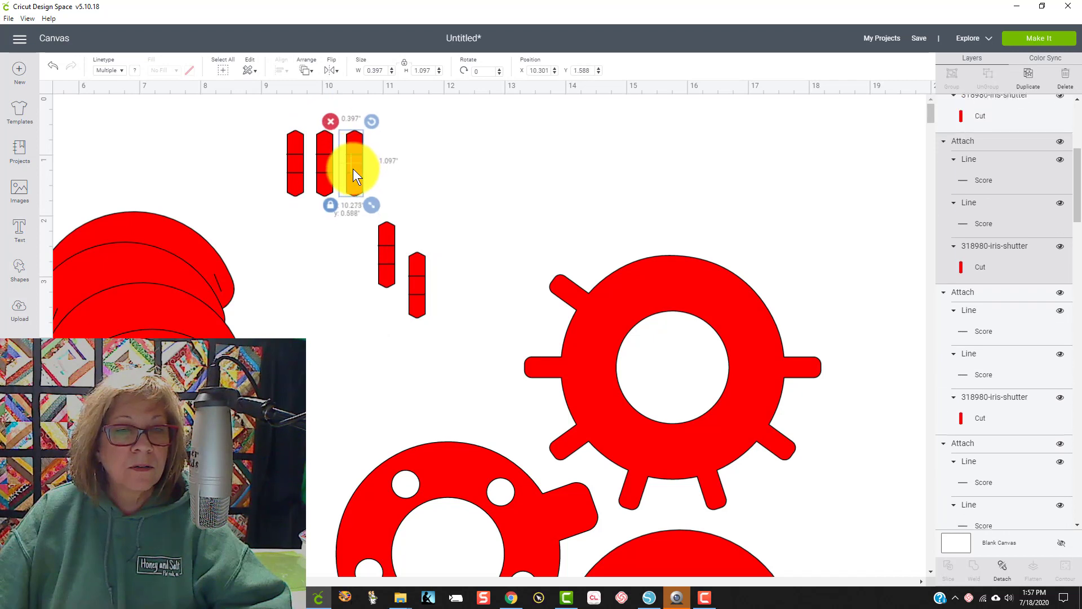
{"action": "left_click_drag", "start_coordinate": [384, 251], "coordinate": [385, 171]}
{"action": "left_click_drag", "start_coordinate": [415, 271], "coordinate": [423, 160]}
{"action": "left_click_drag", "start_coordinate": [480, 190], "coordinate": [242, 140]}
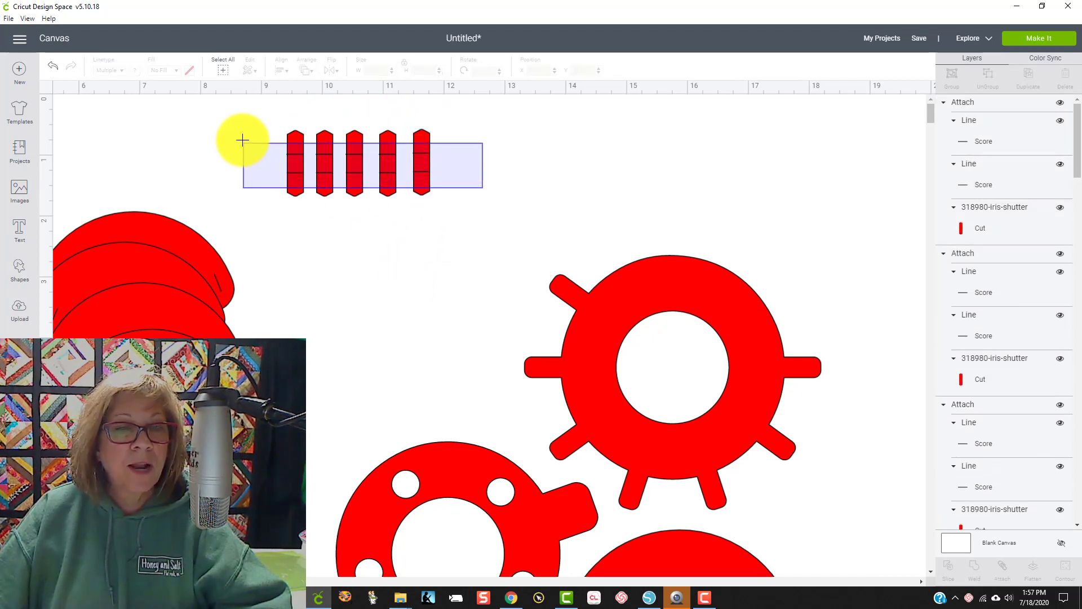
{"action": "left_click", "coordinate": [283, 70]}
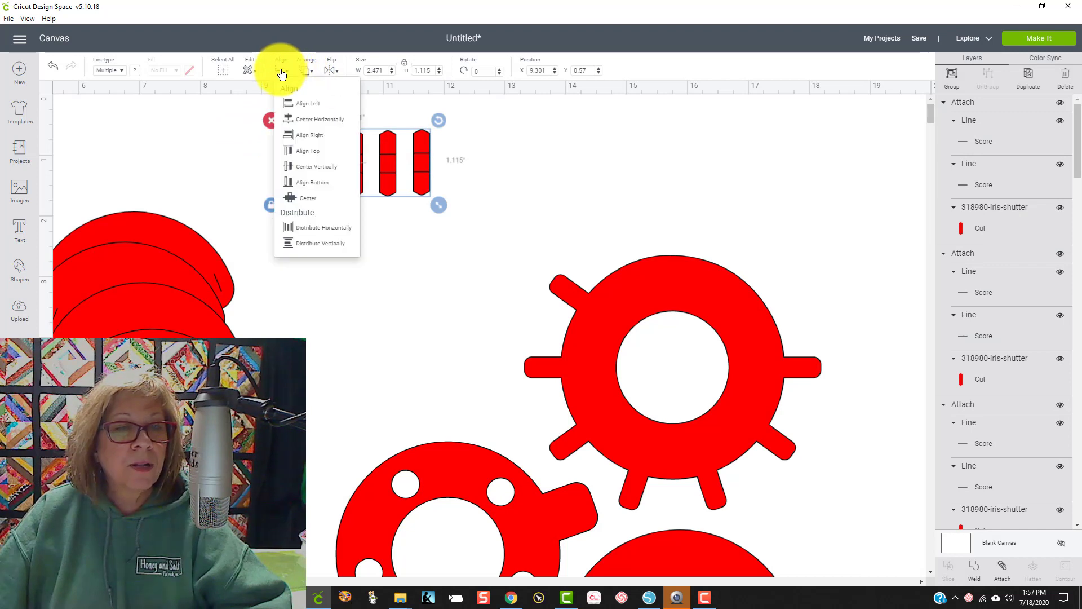
{"action": "left_click", "coordinate": [305, 173]}
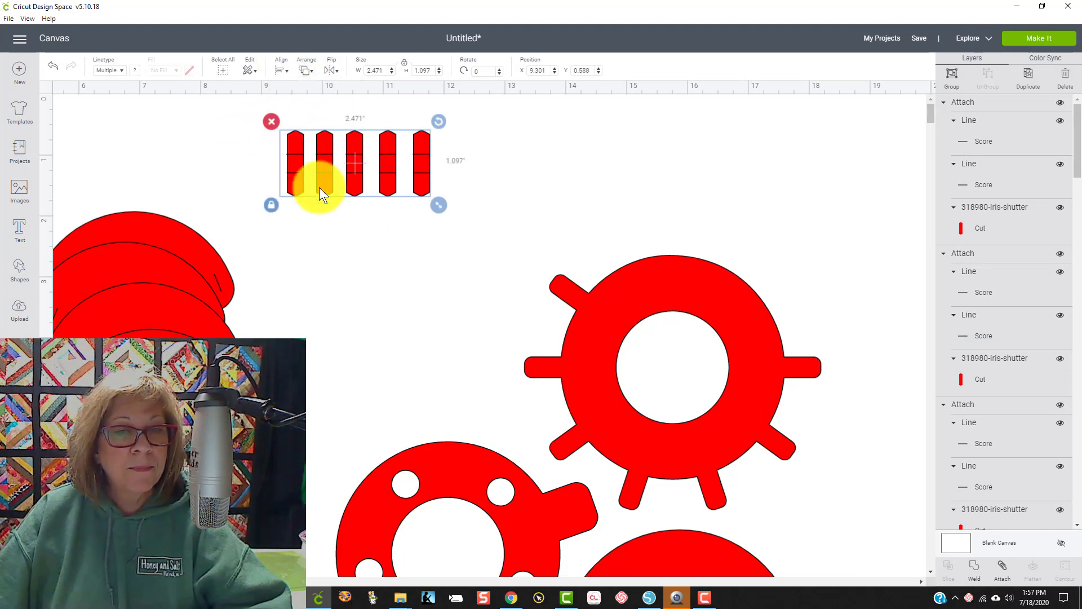
Step: Duplicate the row of five strips and place the copy directly below the original row
{"action": "left_click_drag", "start_coordinate": [474, 218], "coordinate": [259, 127]}
{"action": "left_click", "coordinate": [1038, 83]}
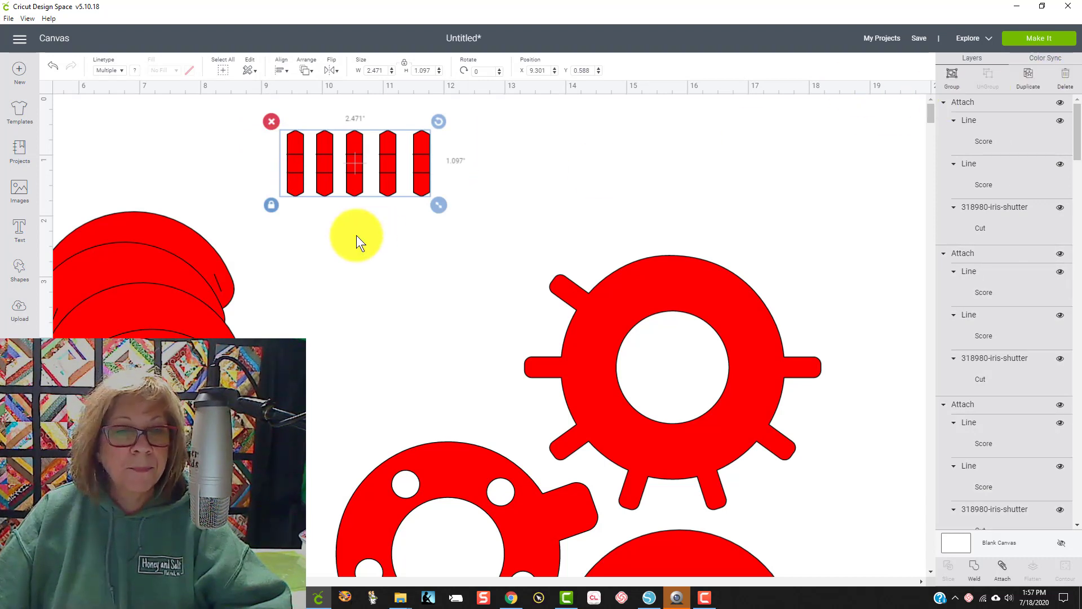
{"action": "left_click_drag", "start_coordinate": [359, 187], "coordinate": [271, 239]}
{"action": "left_click", "coordinate": [745, 228]}
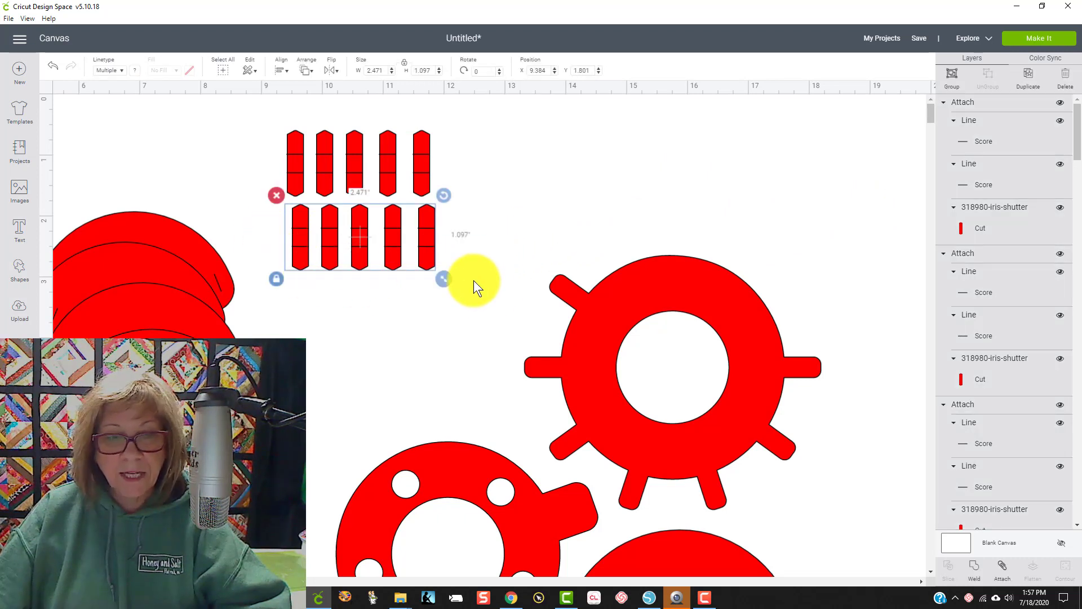
Step: Attach the five strips of the lower row together, and likewise the five strips of the upper row
{"action": "left_click", "coordinate": [1006, 574]}
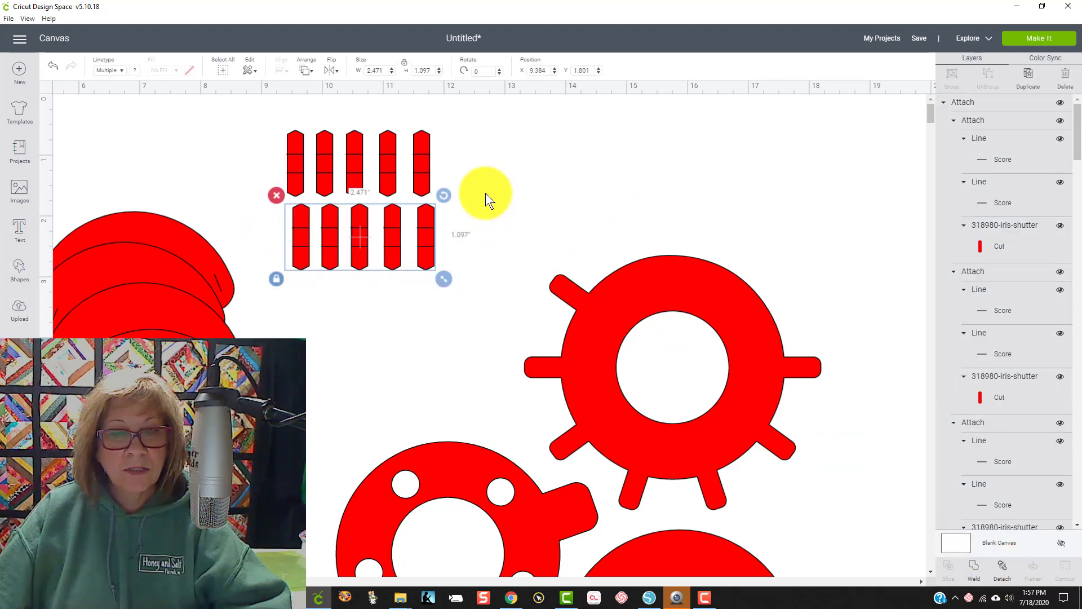
{"action": "left_click_drag", "start_coordinate": [485, 193], "coordinate": [272, 140]}
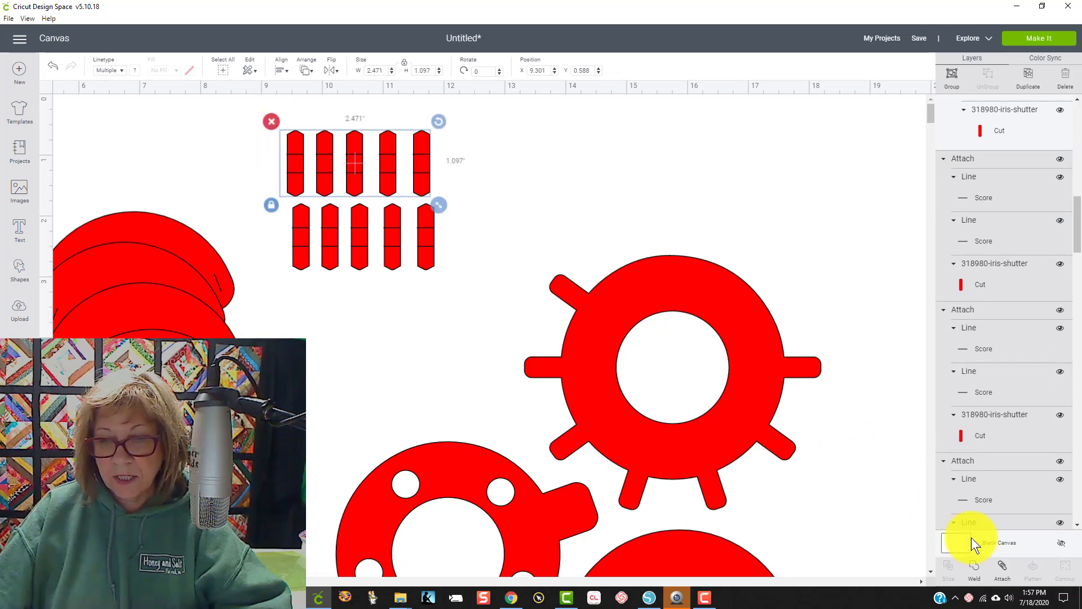
{"action": "left_click", "coordinate": [1002, 565]}
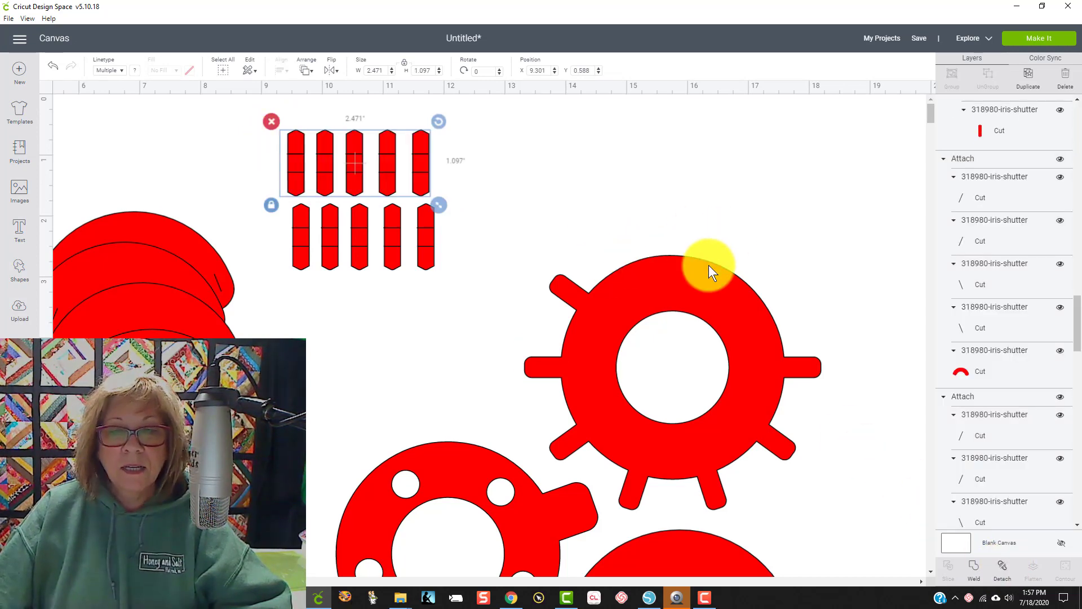
Step: Send the tabbed ring to the back so it lies beneath its five small rectangles
{"action": "left_click_drag", "start_coordinate": [693, 282], "coordinate": [780, 165]}
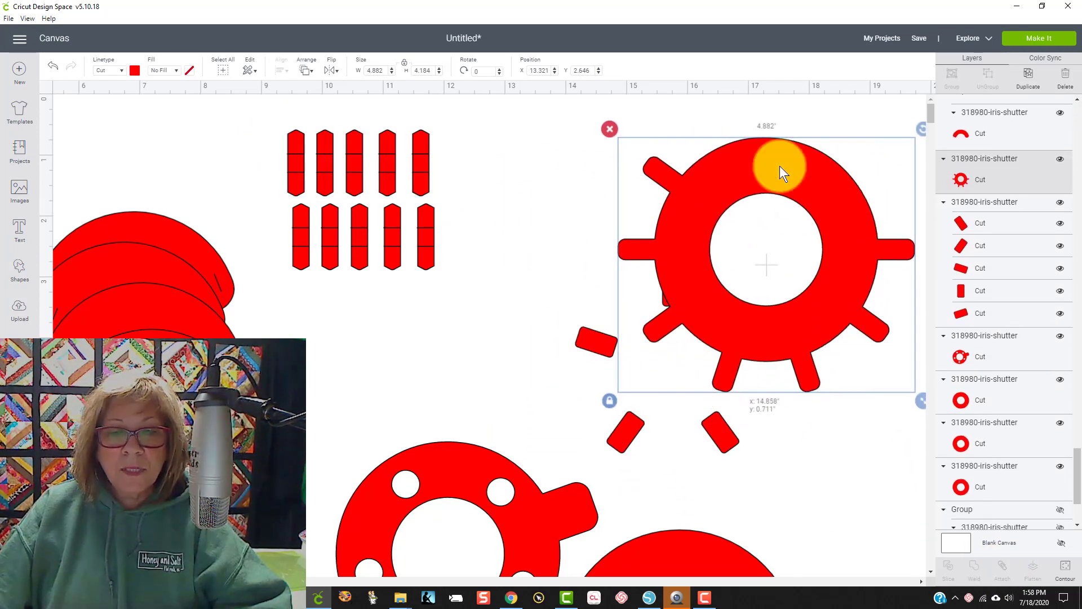
{"action": "left_click", "coordinate": [53, 68]}
{"action": "left_click", "coordinate": [736, 347]}
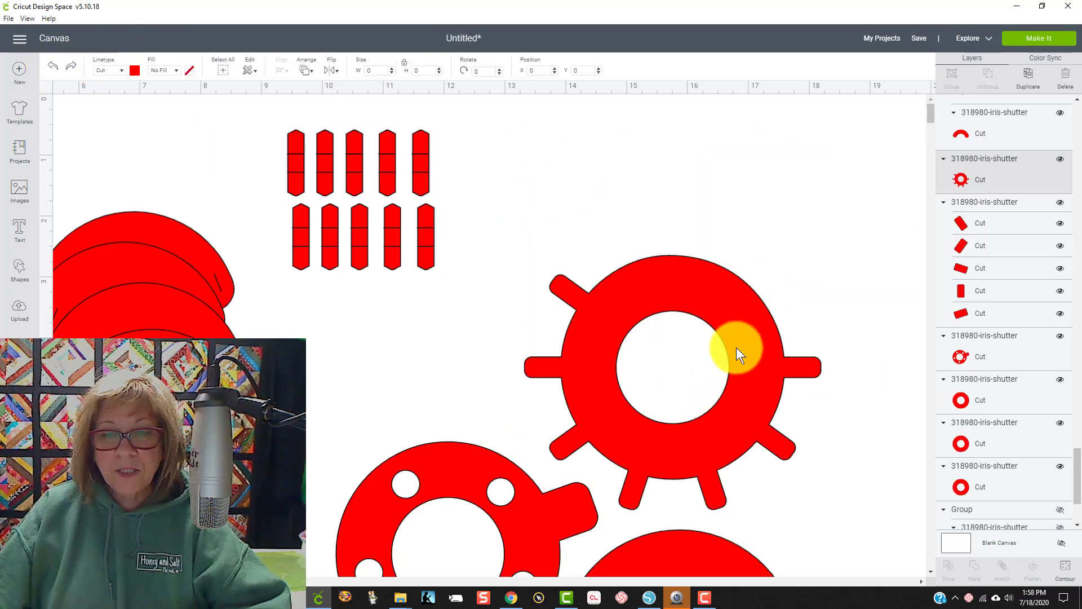
{"action": "right_click", "coordinate": [747, 345]}
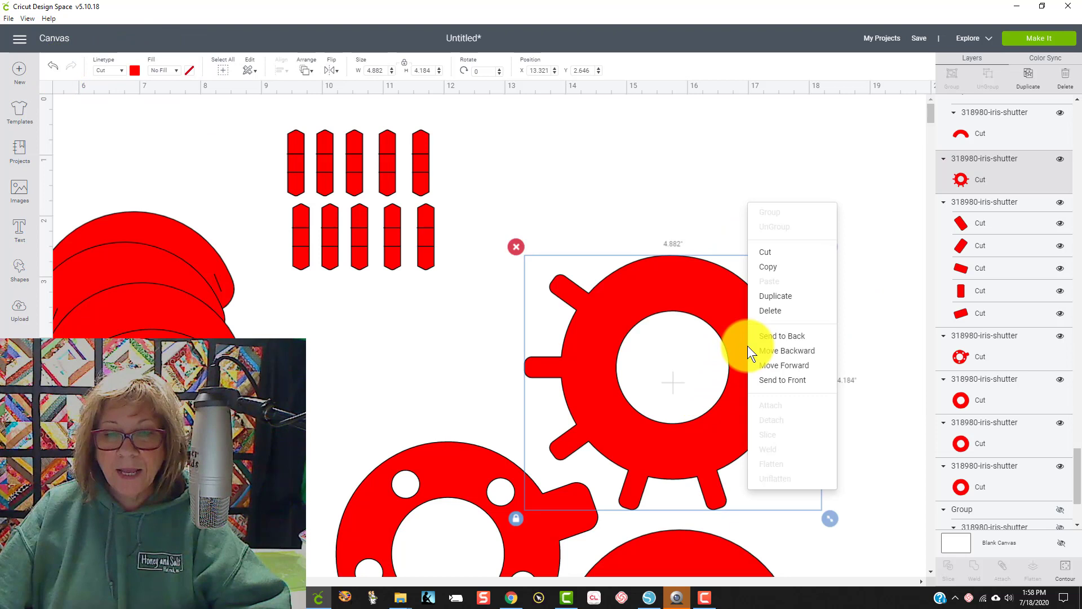
{"action": "left_click", "coordinate": [783, 338]}
{"action": "left_click", "coordinate": [878, 237]}
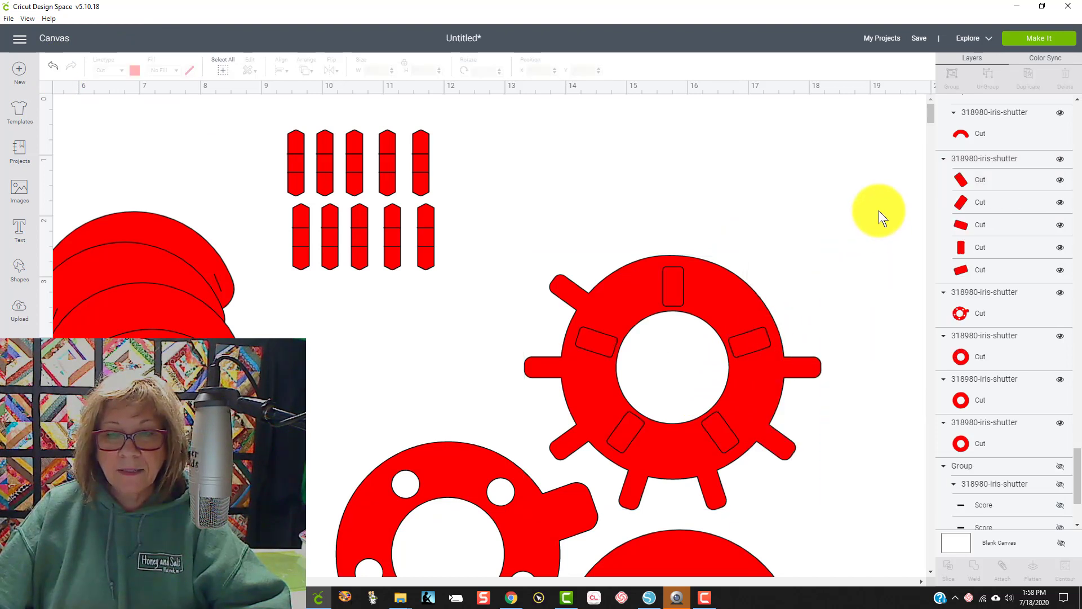
Step: Move the ring with round holes clear of the tabbed ring, and attach the five small rectangles to the tabbed ring
{"action": "left_click_drag", "start_coordinate": [533, 215], "coordinate": [832, 466]}
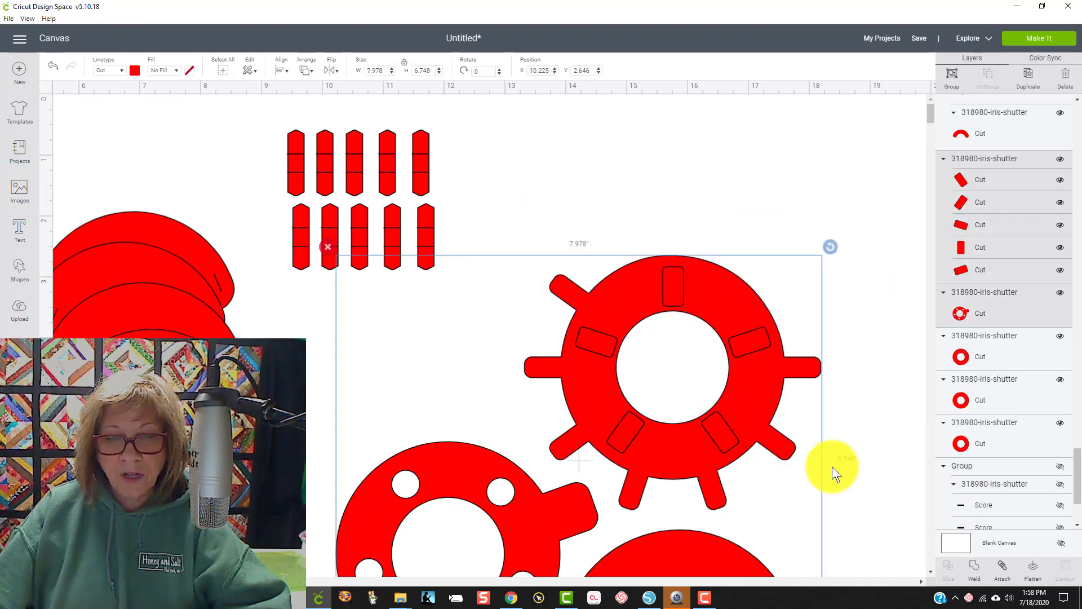
{"action": "left_click", "coordinate": [787, 226]}
{"action": "left_click_drag", "start_coordinate": [642, 228], "coordinate": [784, 468]}
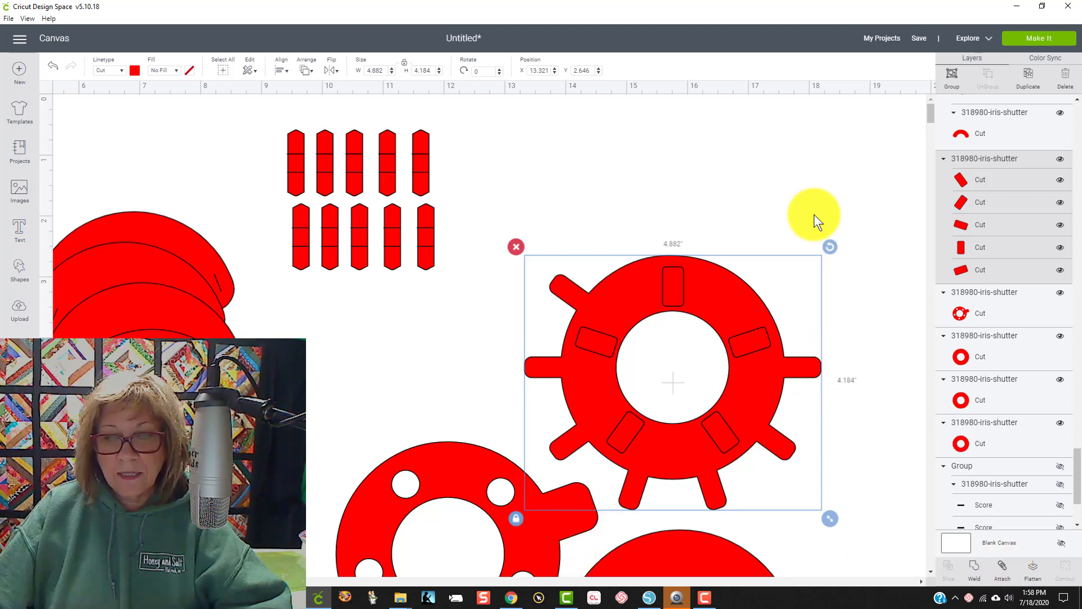
{"action": "left_click", "coordinate": [769, 248]}
{"action": "left_click_drag", "start_coordinate": [525, 505], "coordinate": [441, 523]}
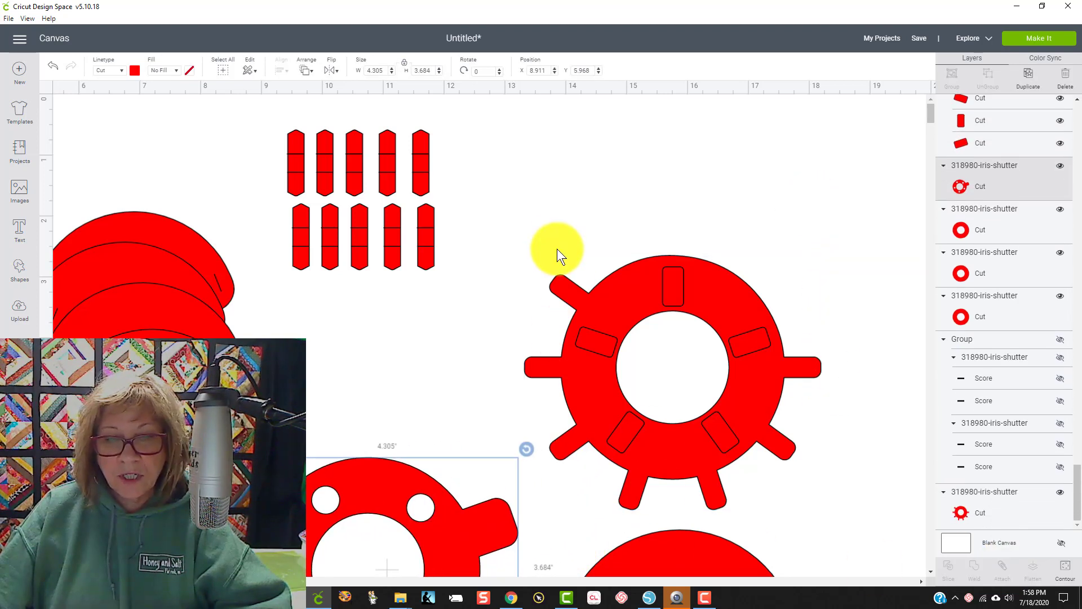
{"action": "mouse_move", "coordinate": [559, 237]}
{"action": "left_mouse_down"}
{"action": "mouse_move", "coordinate": [738, 429]}
{"action": "mouse_move", "coordinate": [832, 483]}
{"action": "left_mouse_up"}
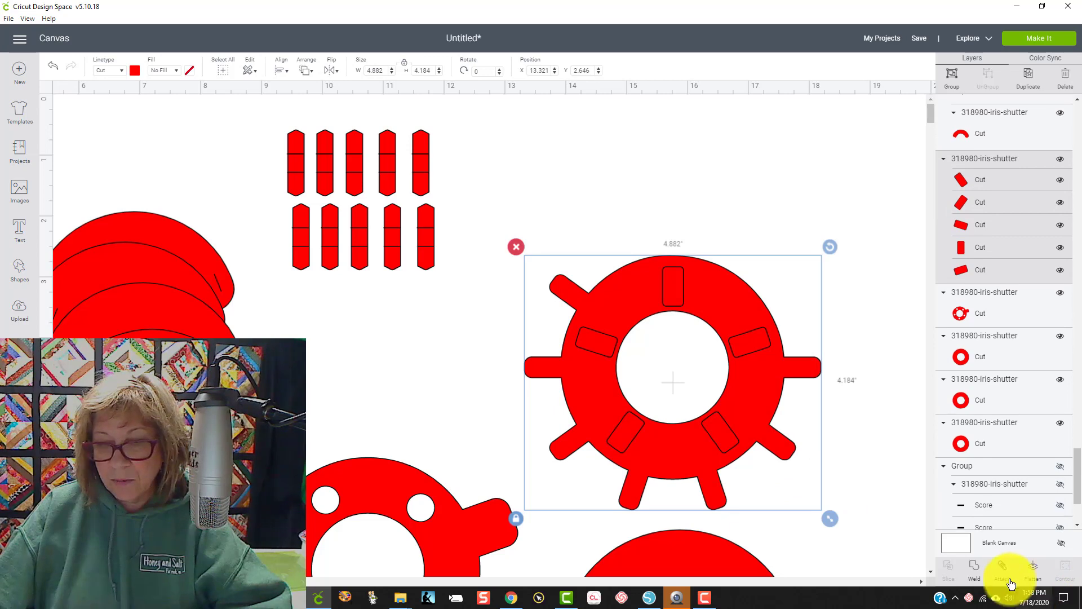
{"action": "left_click", "coordinate": [789, 166]}
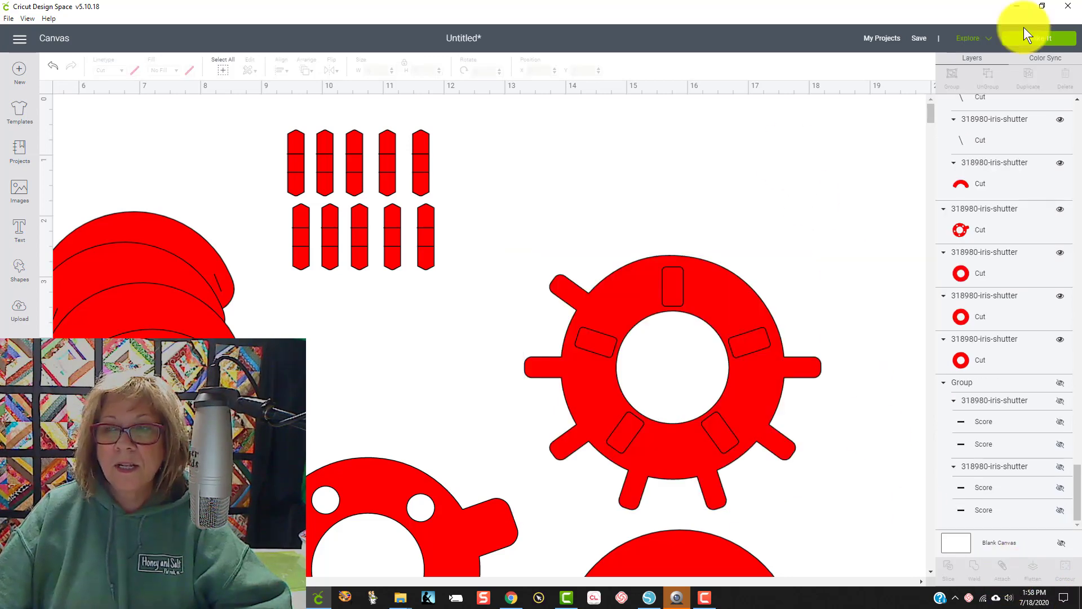
Step: Preview the mat layout and try to move the overhanging ring with round holes fully onto the mat
{"action": "left_click", "coordinate": [1042, 40]}
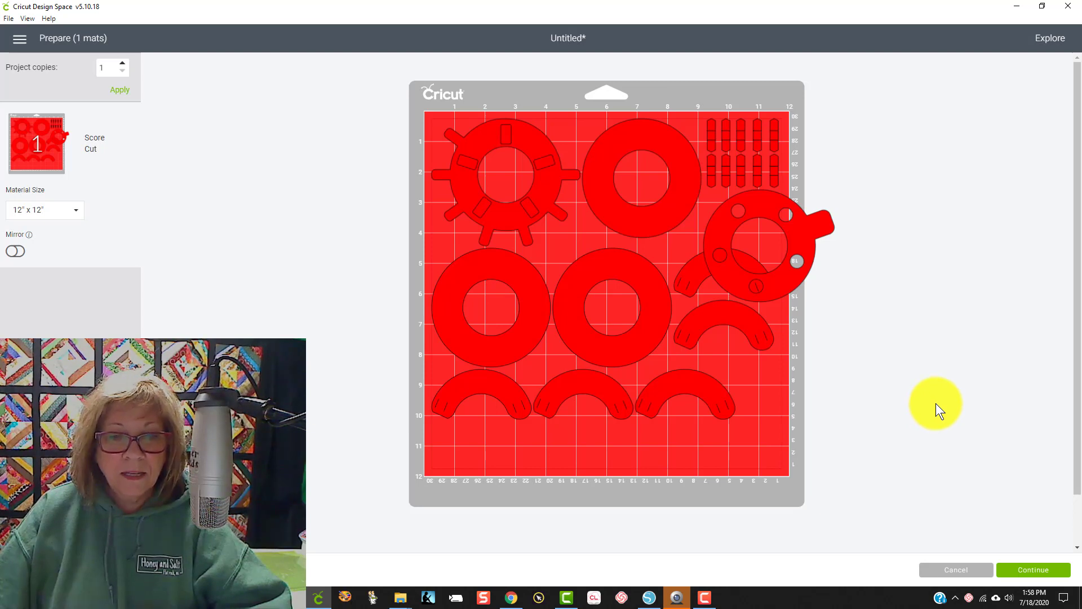
{"action": "left_click_drag", "start_coordinate": [781, 309], "coordinate": [683, 341]}
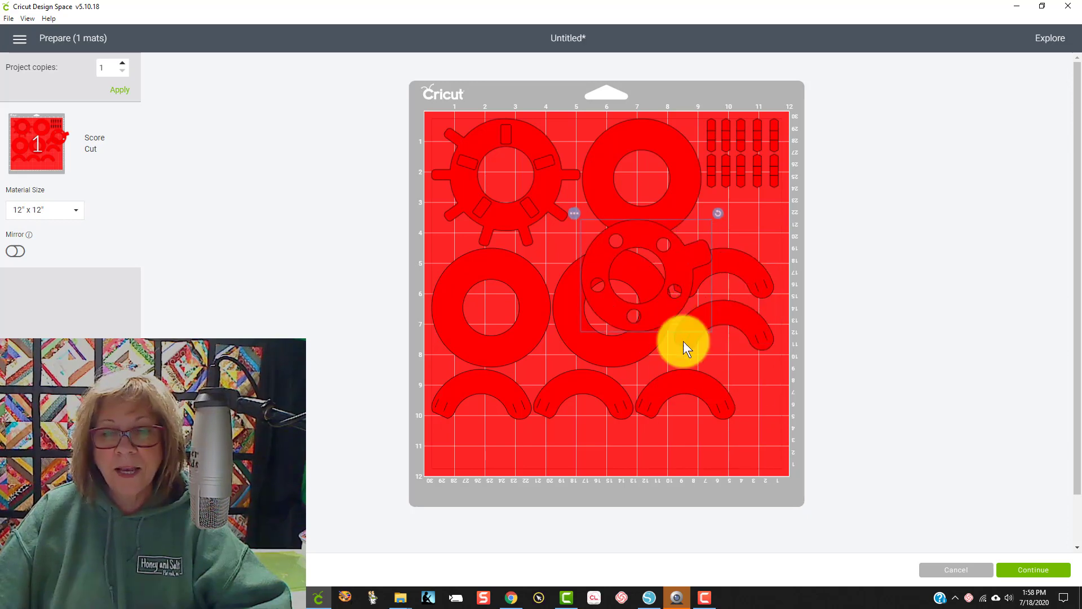
{"action": "left_click", "coordinate": [930, 575]}
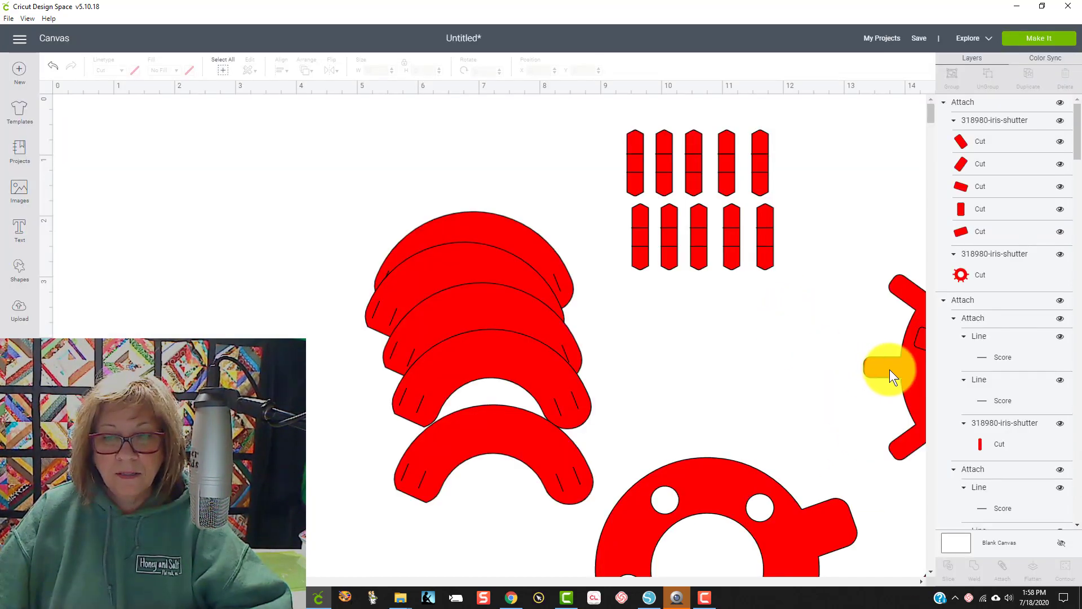
Step: Move the attached tabbed ring closer to the strips on the canvas, and prepare the project for cutting, checking the layout of both mats
{"action": "left_click_drag", "start_coordinate": [891, 369], "coordinate": [697, 350]}
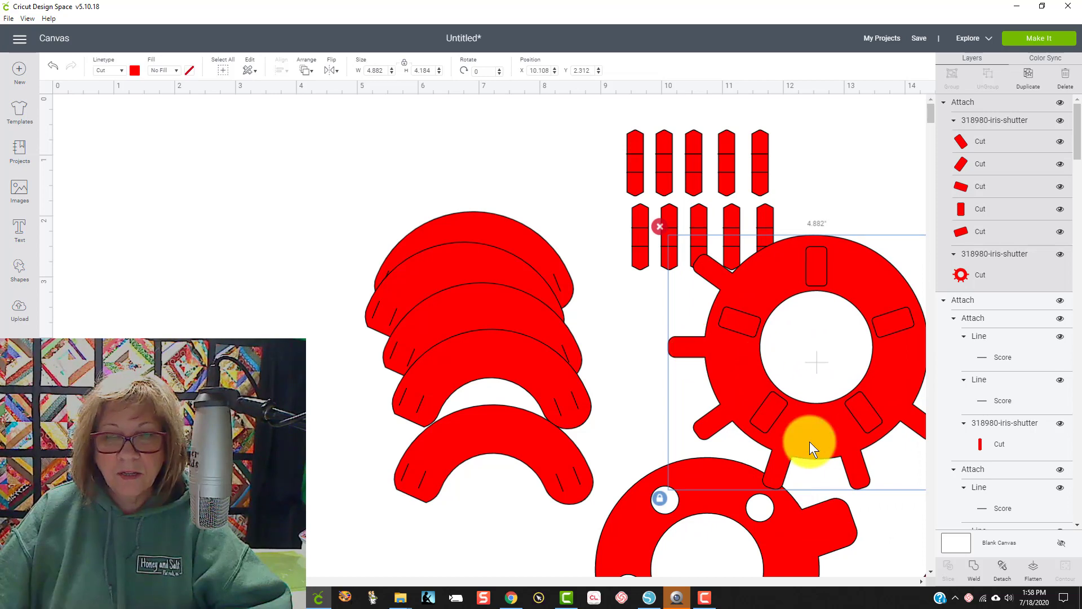
{"action": "left_click", "coordinate": [1046, 37]}
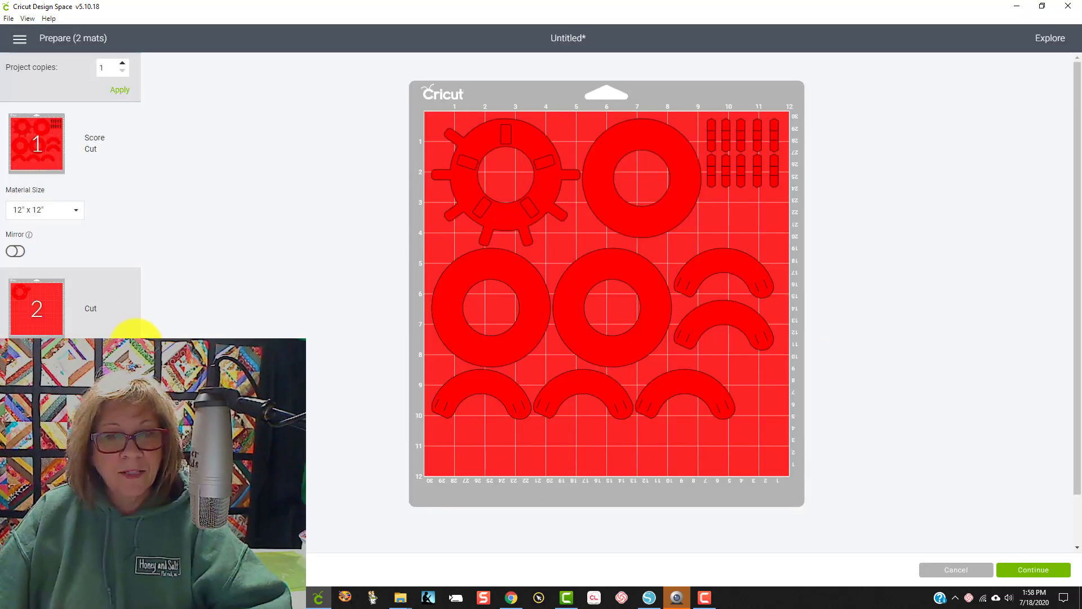
{"action": "left_click", "coordinate": [36, 305]}
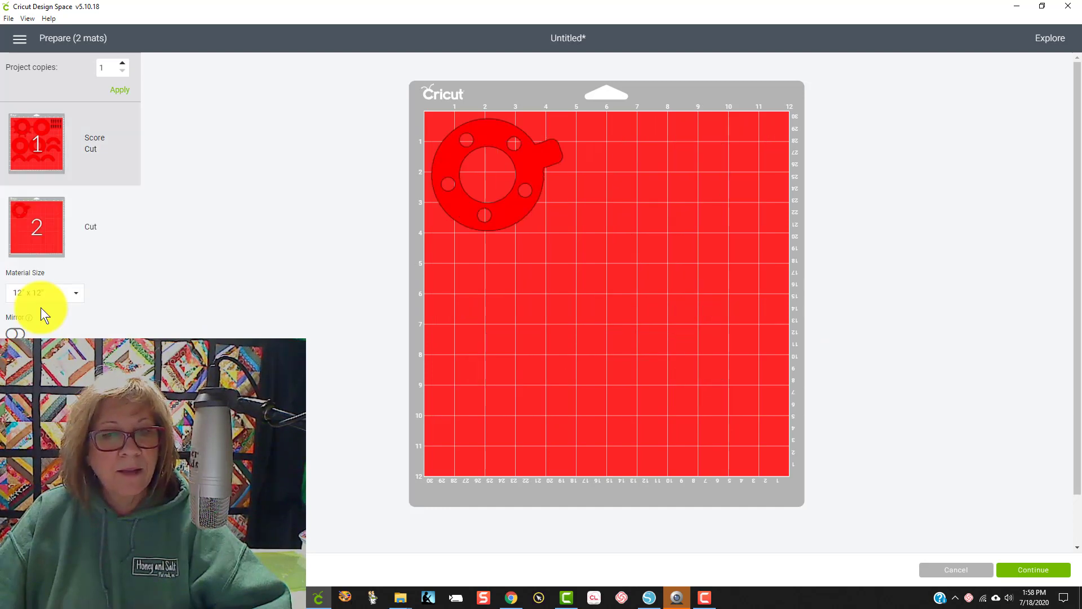
{"action": "left_click", "coordinate": [27, 147]}
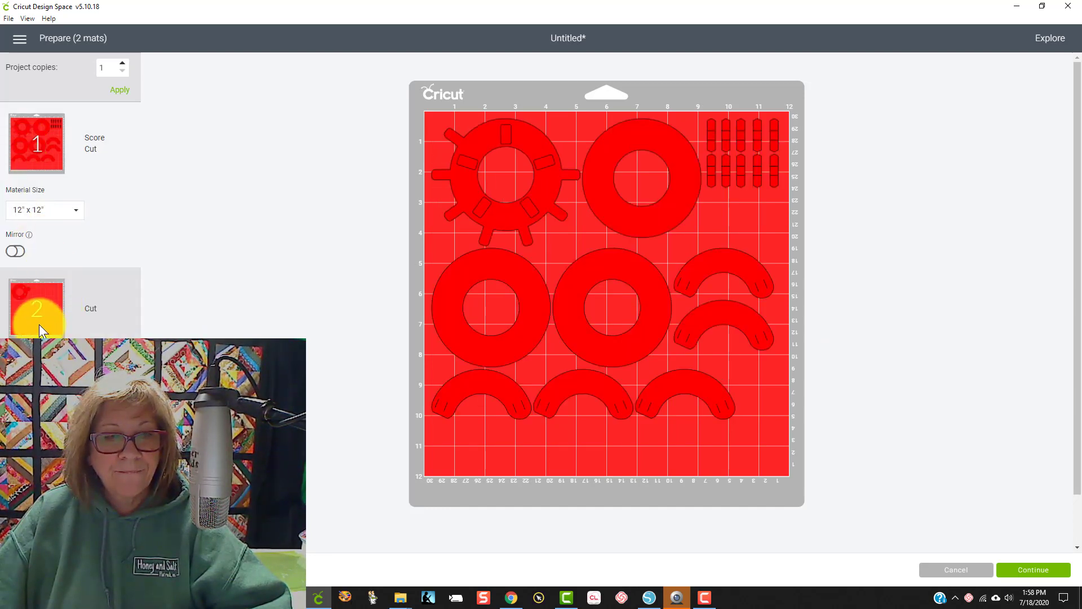
{"action": "left_click", "coordinate": [39, 323]}
{"action": "left_click", "coordinate": [27, 151]}
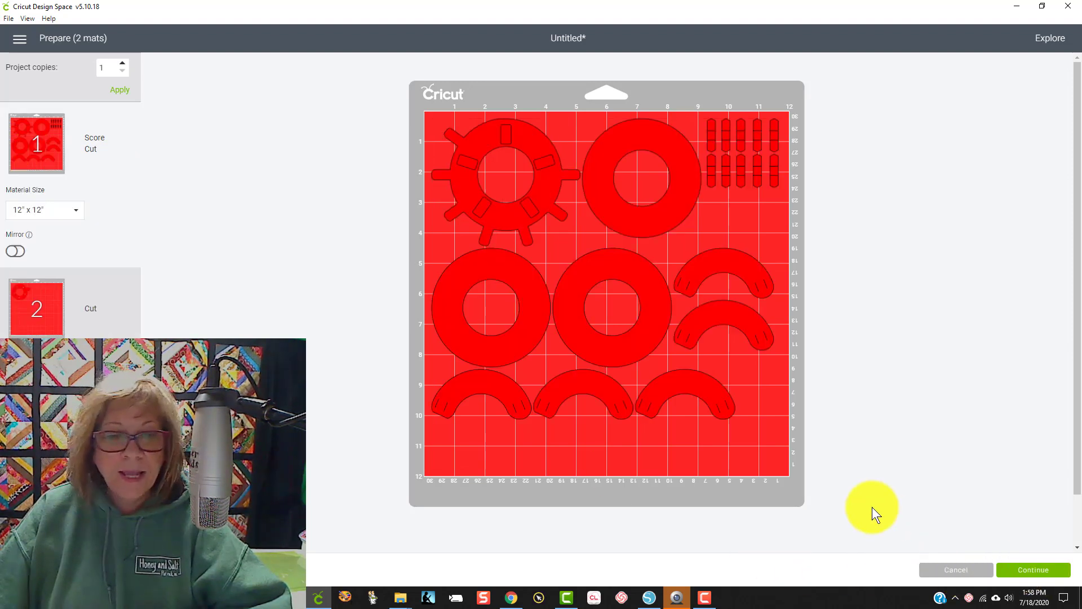
Step: Continue to the cutting setup and set the material to Medium Cardstock – 80 lb (216 gsm) with More pressure
{"action": "left_click", "coordinate": [1026, 576]}
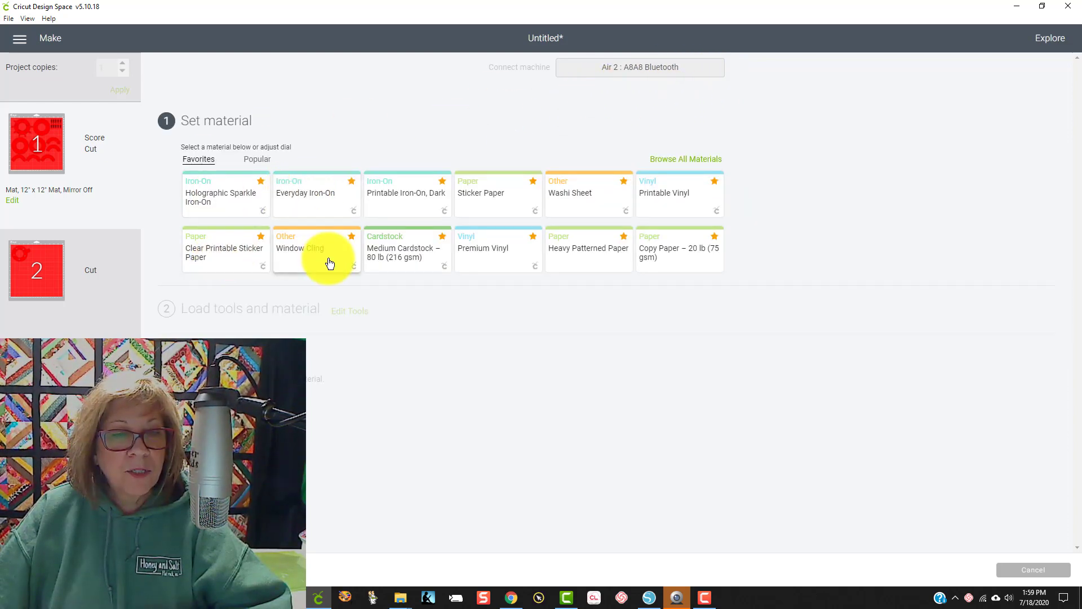
{"action": "left_click", "coordinate": [394, 259]}
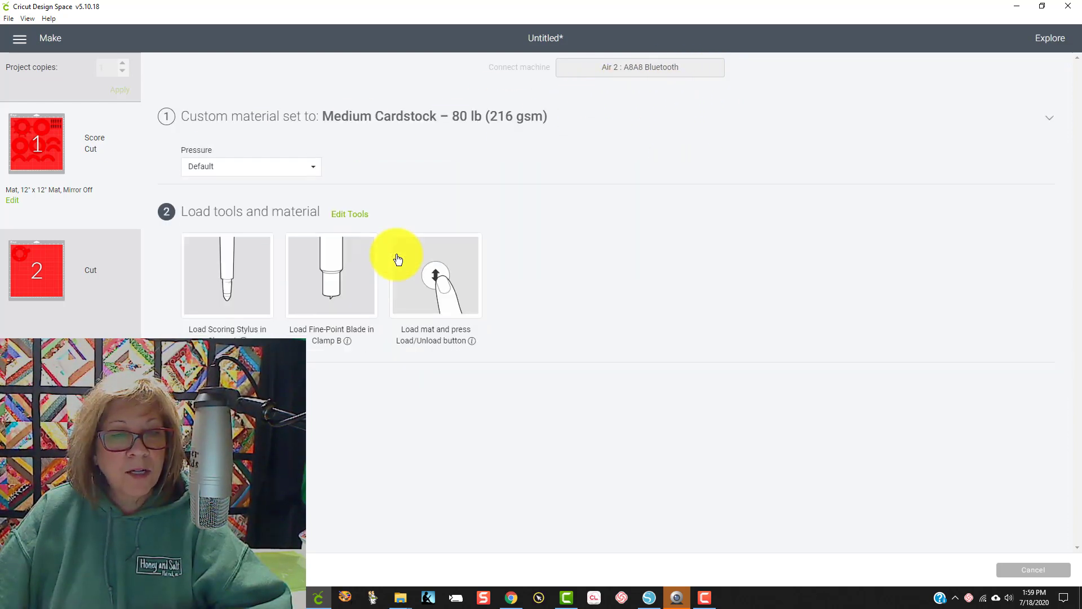
{"action": "left_click", "coordinate": [188, 172]}
{"action": "left_click", "coordinate": [222, 198]}
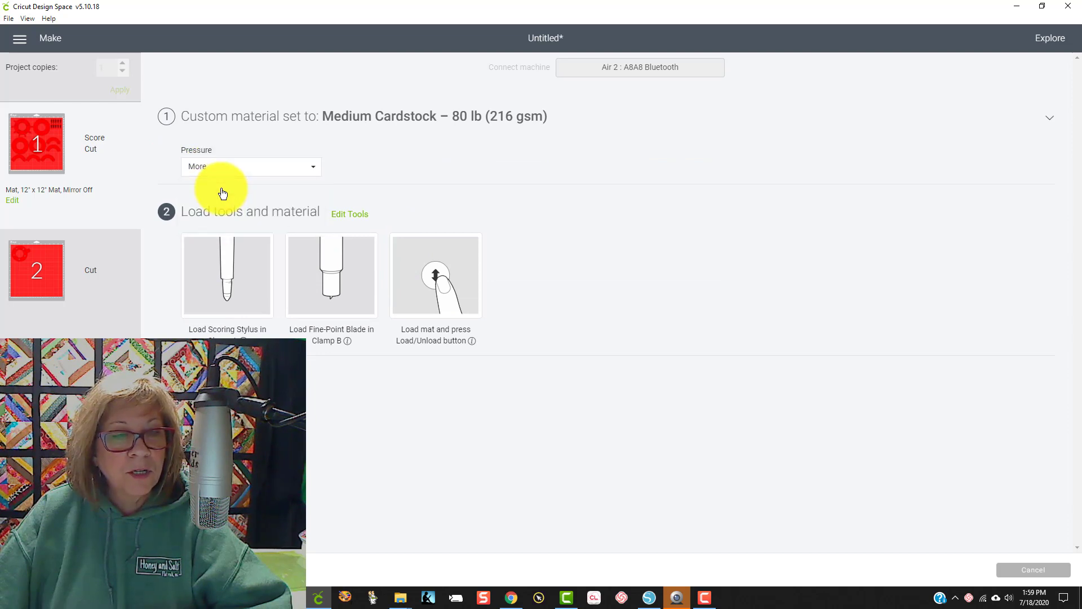